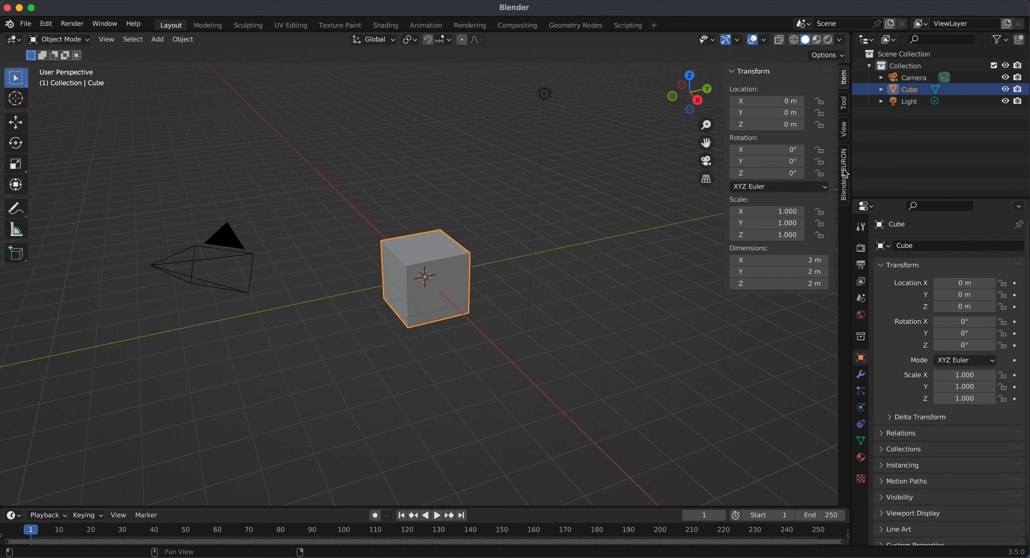
Step: List the cells in the BlenderNEURON group and import the group with SampleCell[1].soma into Blender
click(845, 174)
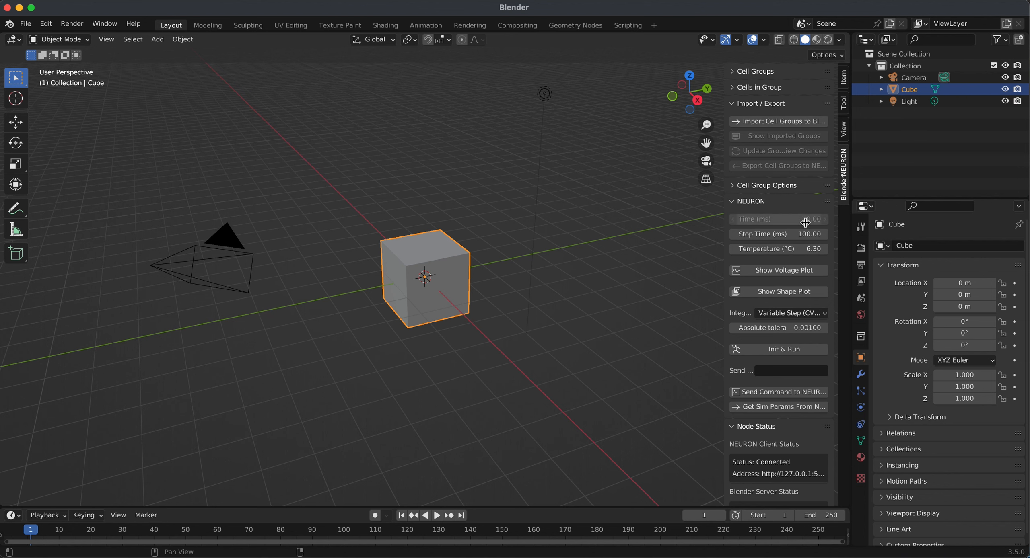
scroll(792, 147, down, 3)
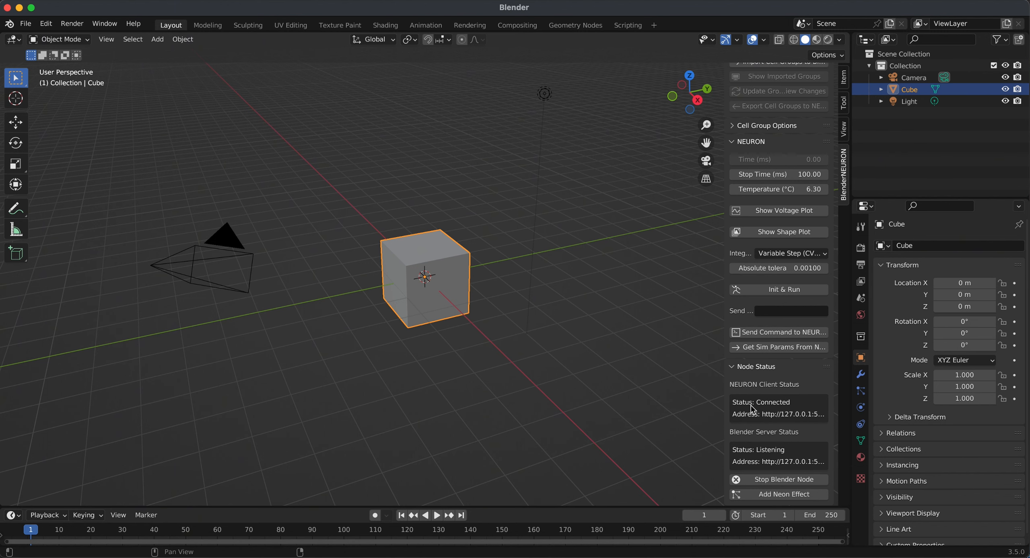
scroll(765, 241, up, 3)
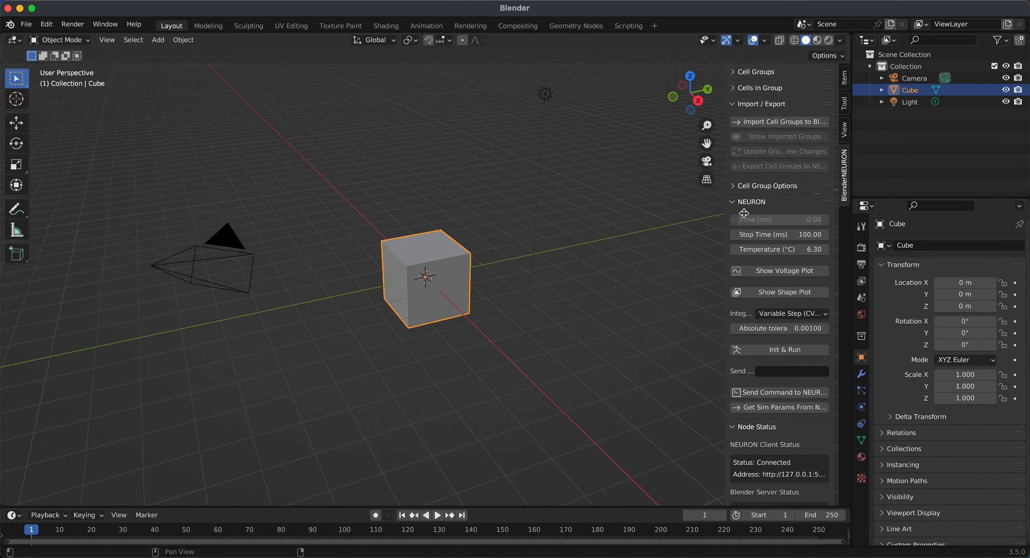
click(779, 88)
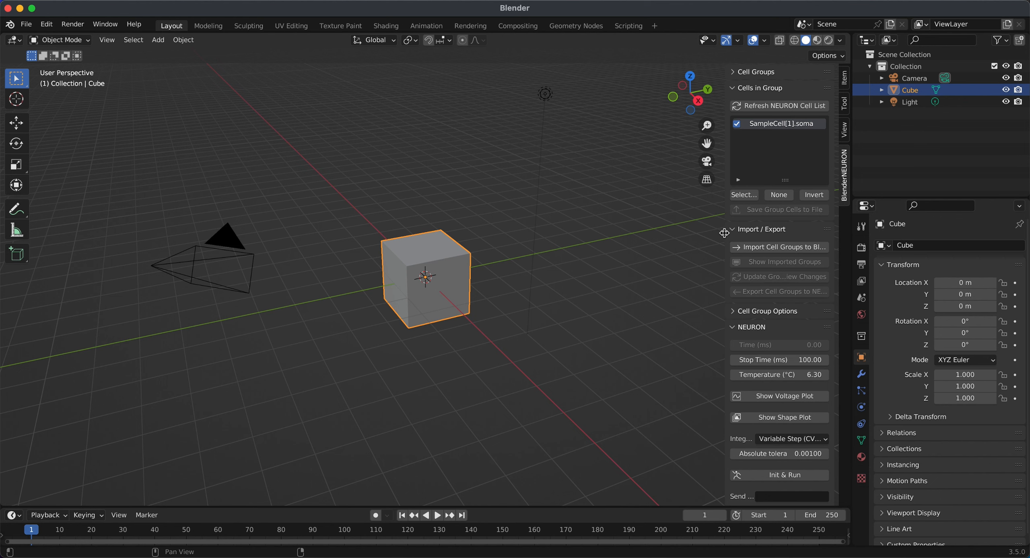
drag(724, 234, 709, 234)
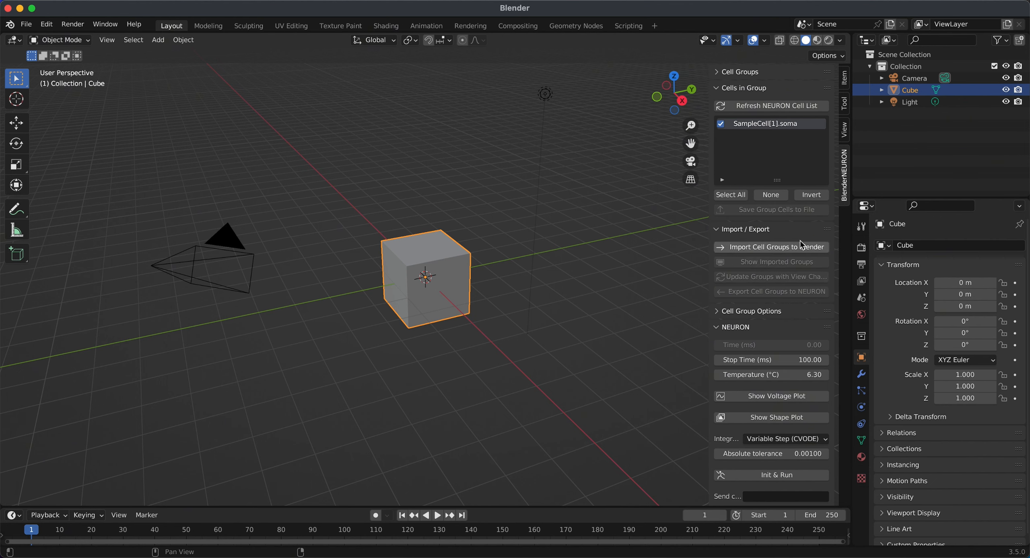
click(773, 248)
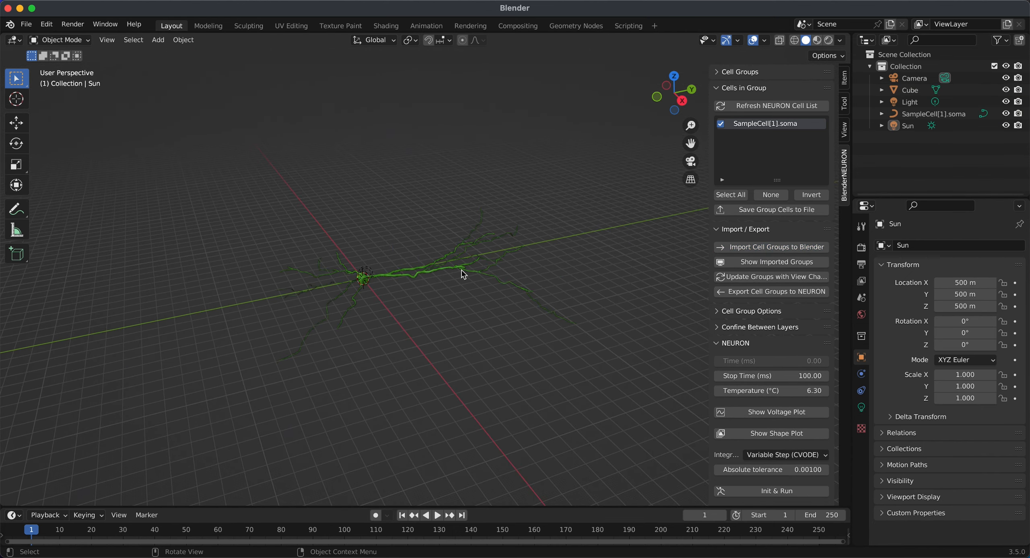
Step: Examine the imported neuron's soma and dendrite branches from several angles and distances
scroll(464, 274, up, 4)
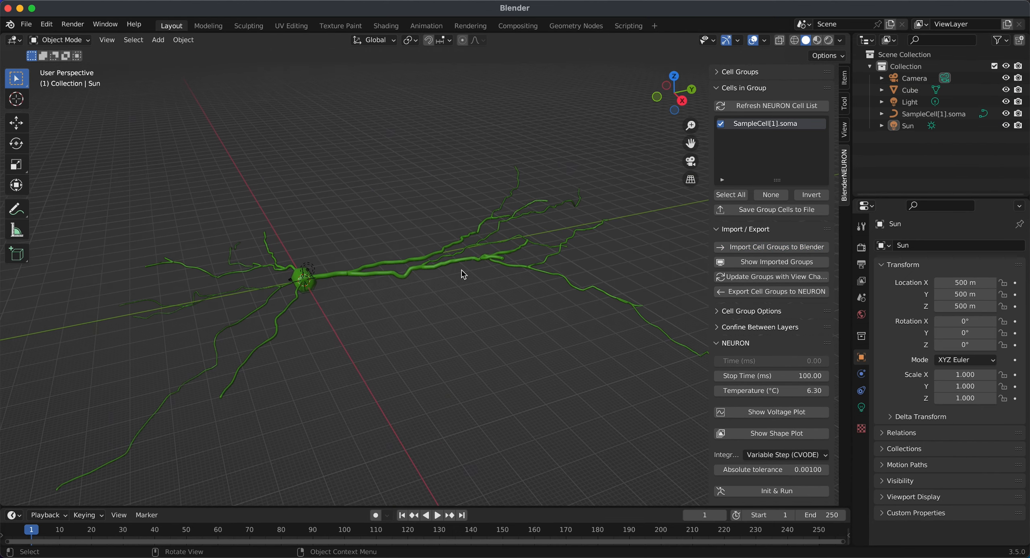
scroll(463, 275, up, 2)
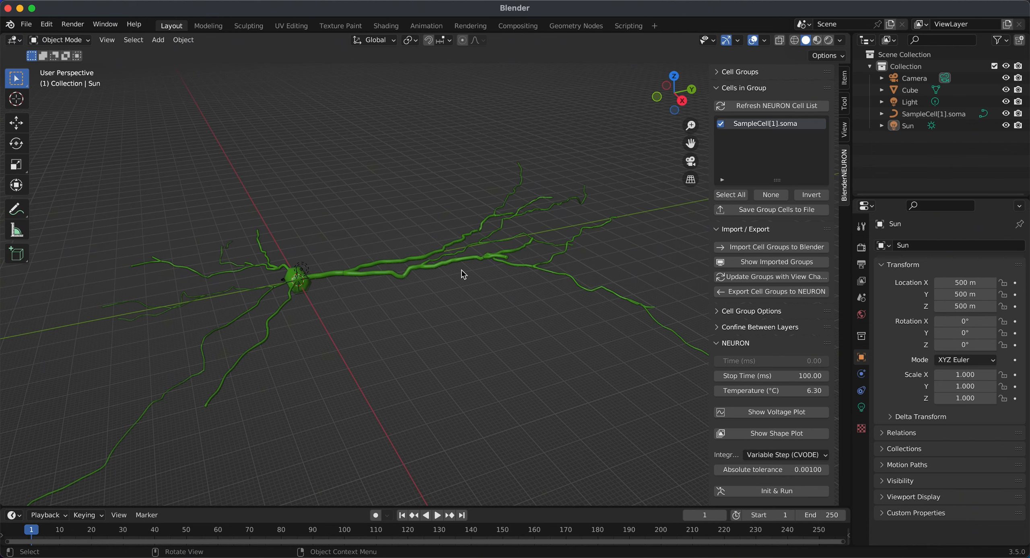
scroll(462, 269, up, 2)
scroll(461, 270, down, 4)
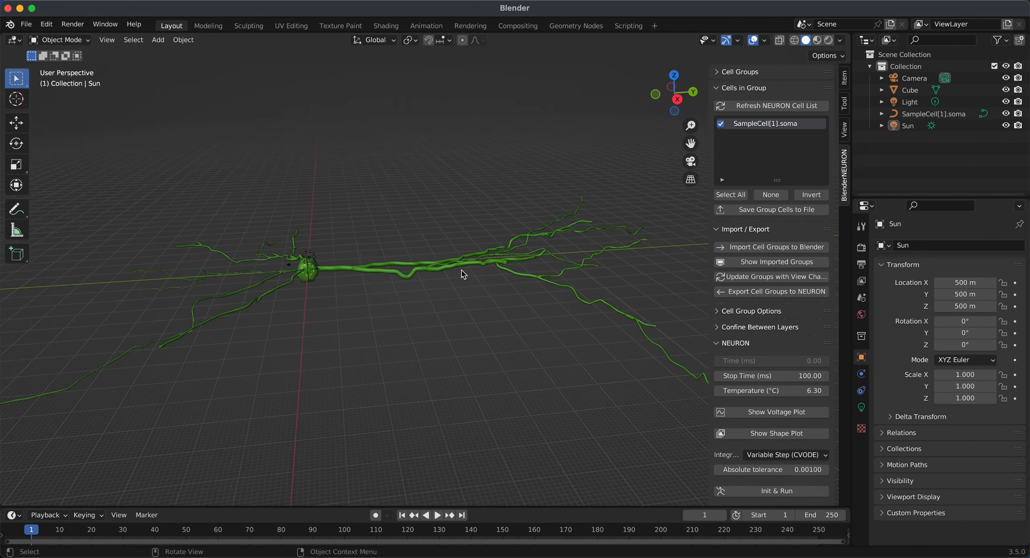
scroll(462, 269, up, 4)
scroll(461, 269, up, 3)
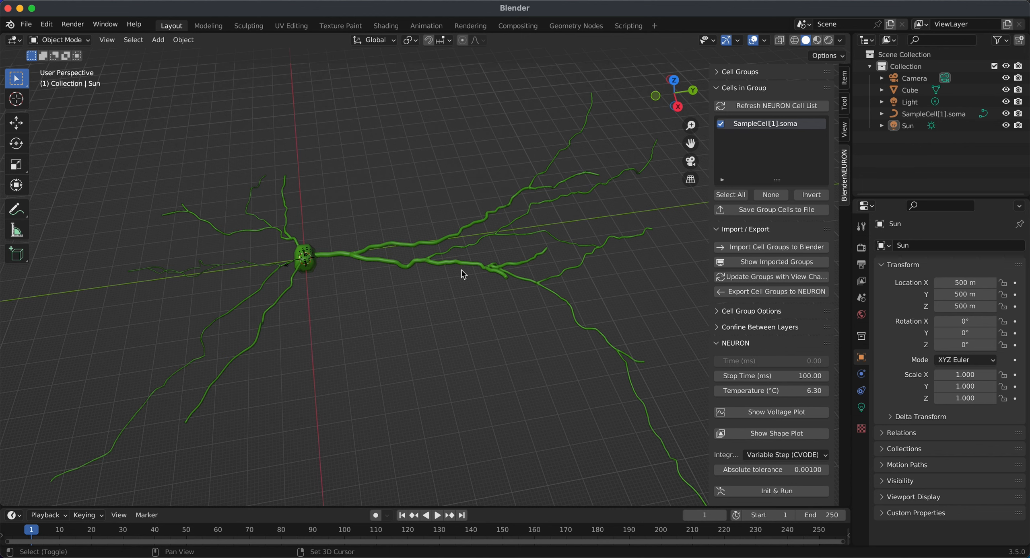
shift+scroll(464, 274, left, 5)
scroll(463, 274, down, 3)
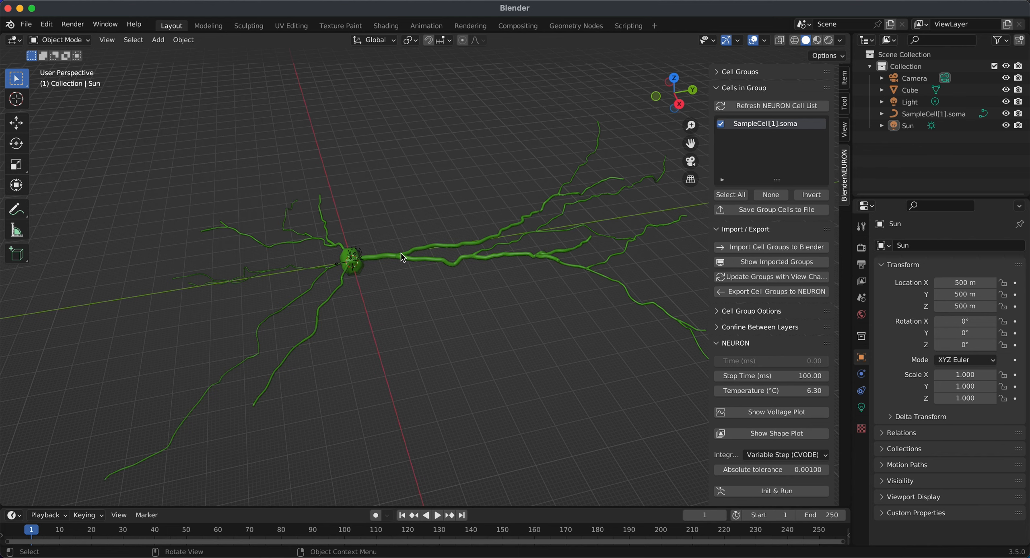
Step: Select the imported neuron and move it freely to about X -5.76 m, Y -3.44 m, Z 10 m
click(396, 259)
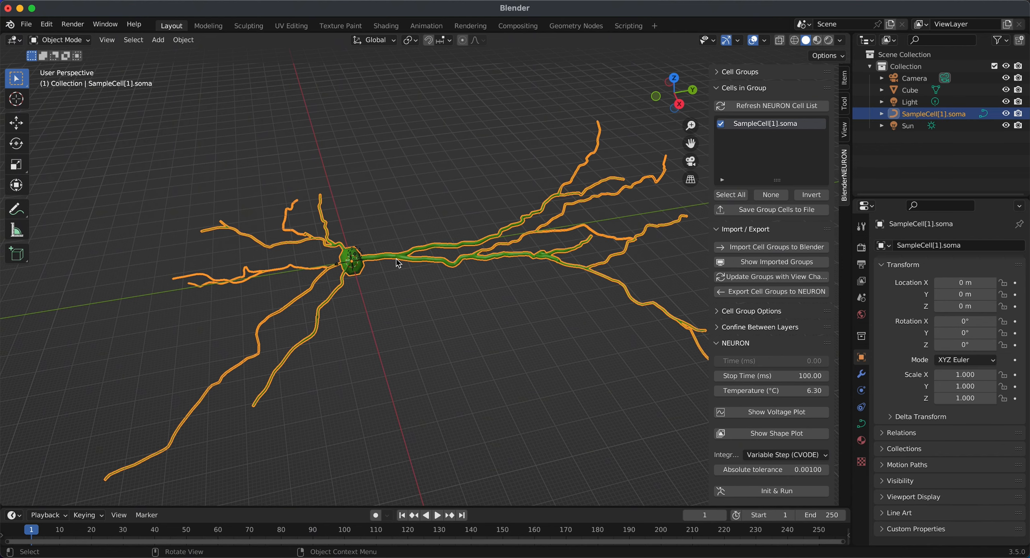
scroll(396, 259, down, 5)
key(g)
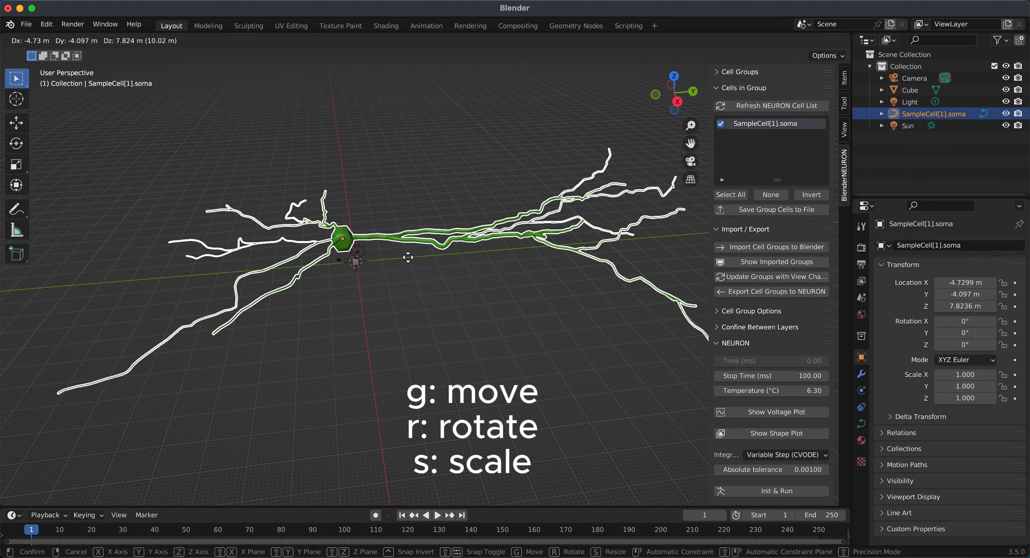
click(410, 251)
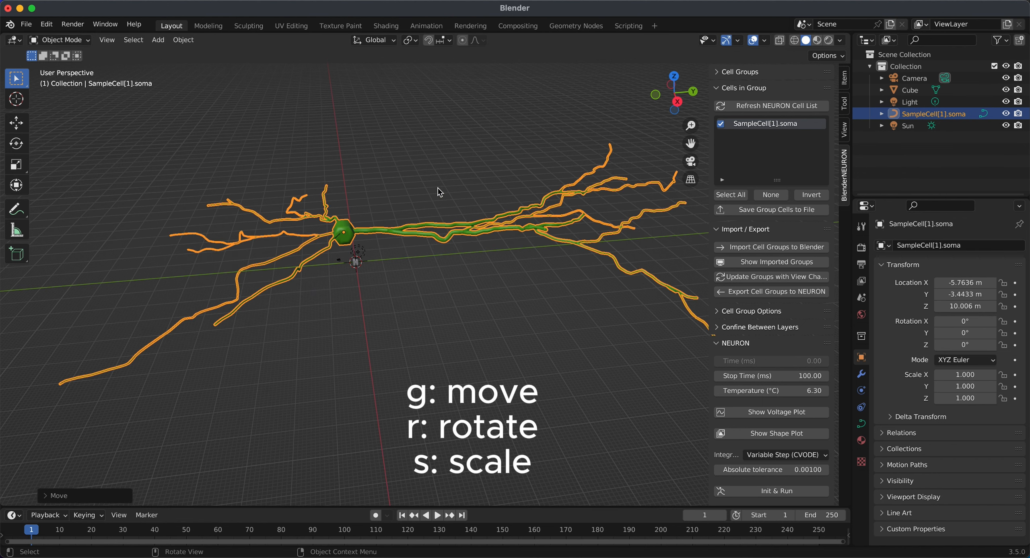
key(r)
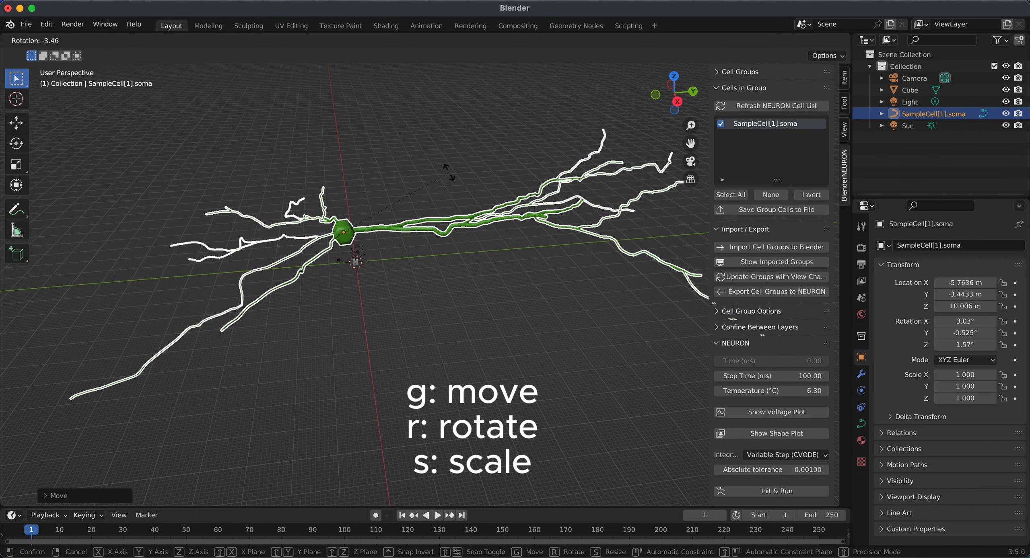
key(Escape)
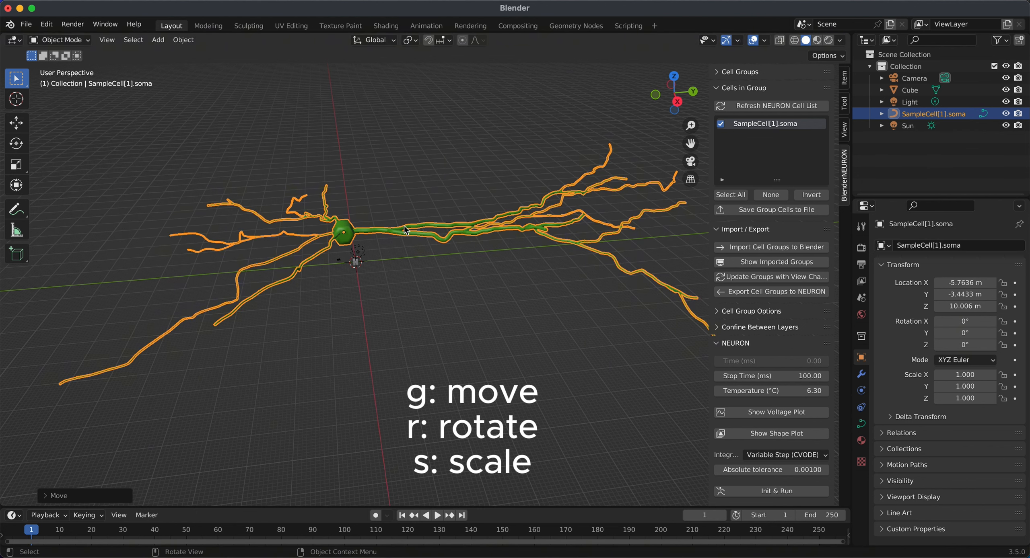
key(s)
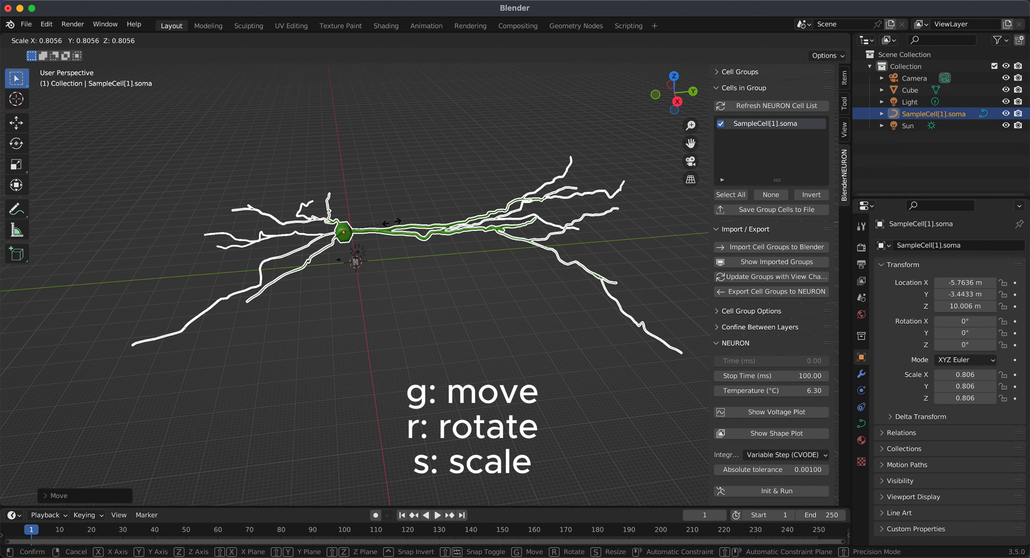
key(Escape)
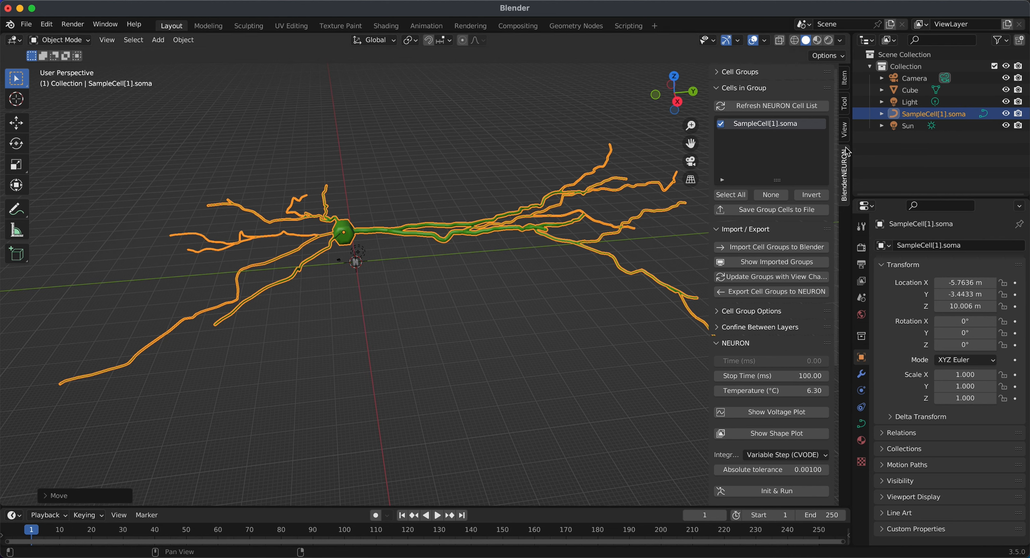
Step: Set the neuron's location to 0 m in X, Y and Z
click(846, 84)
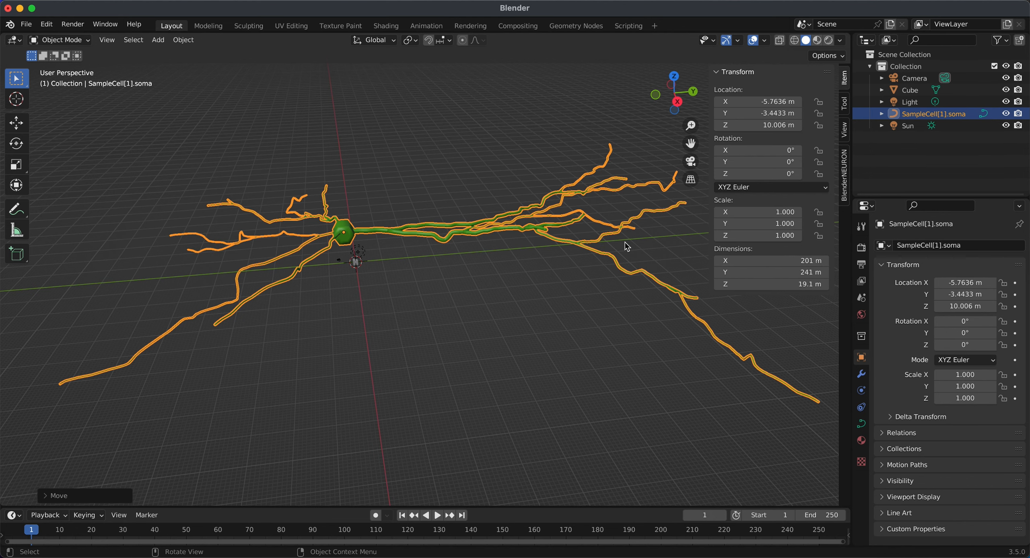
middle_drag(657, 241, 678, 187)
click(750, 100)
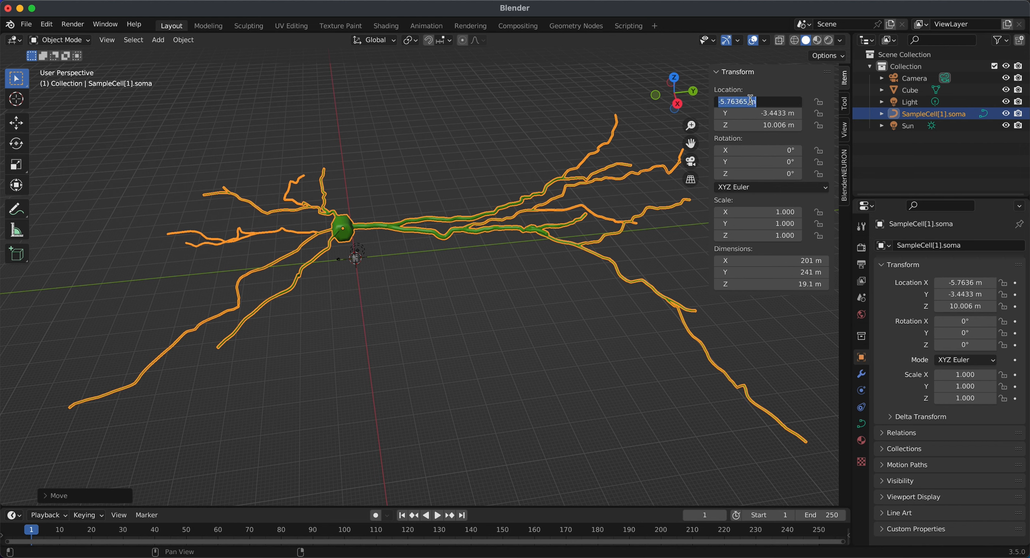
text(0)
key(Return)
click(755, 113)
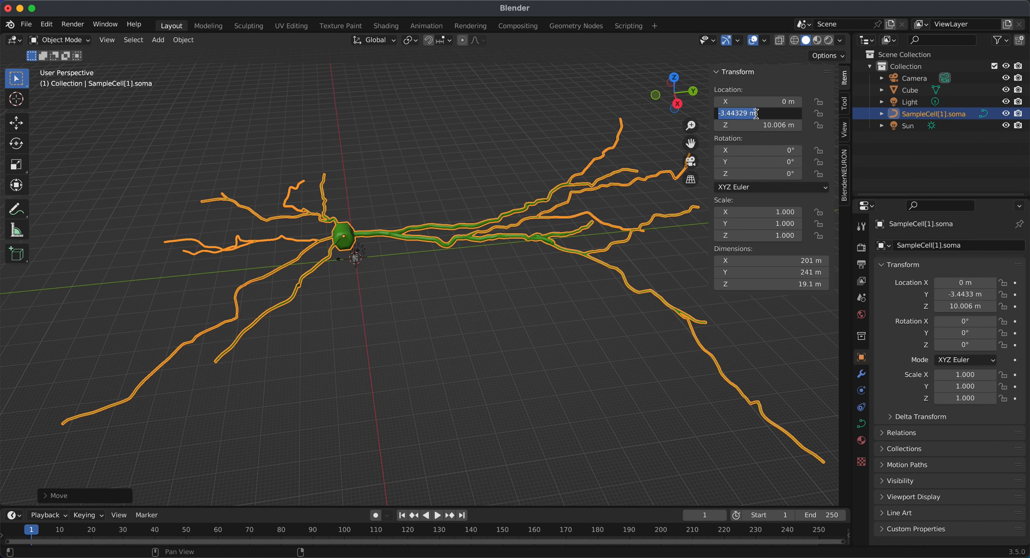
text(0)
key(Return)
click(759, 125)
text(0)
key(Return)
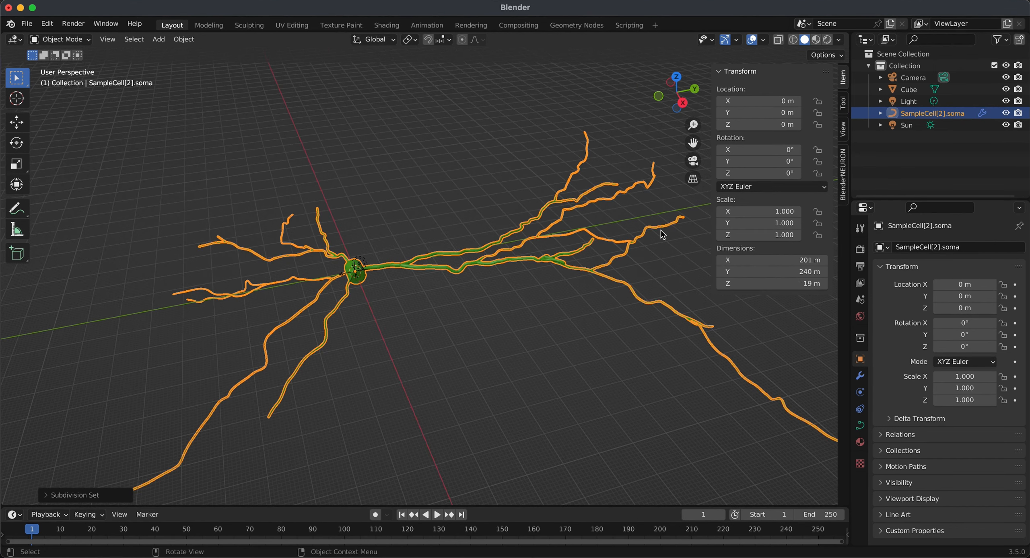
Step: Widen the BlenderNEURON settings area and show NEURON's shape plot of the cell
click(843, 173)
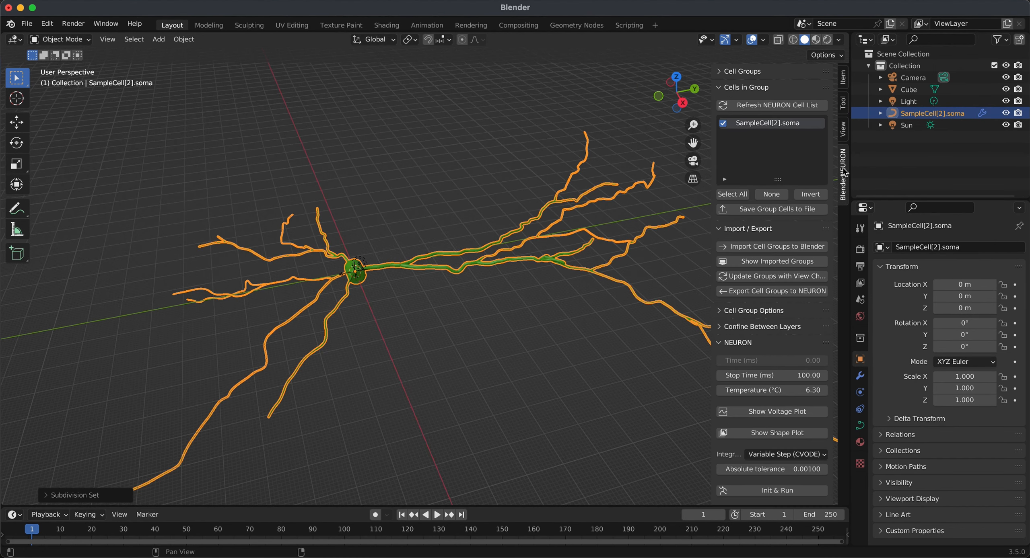
scroll(802, 197, down, 1)
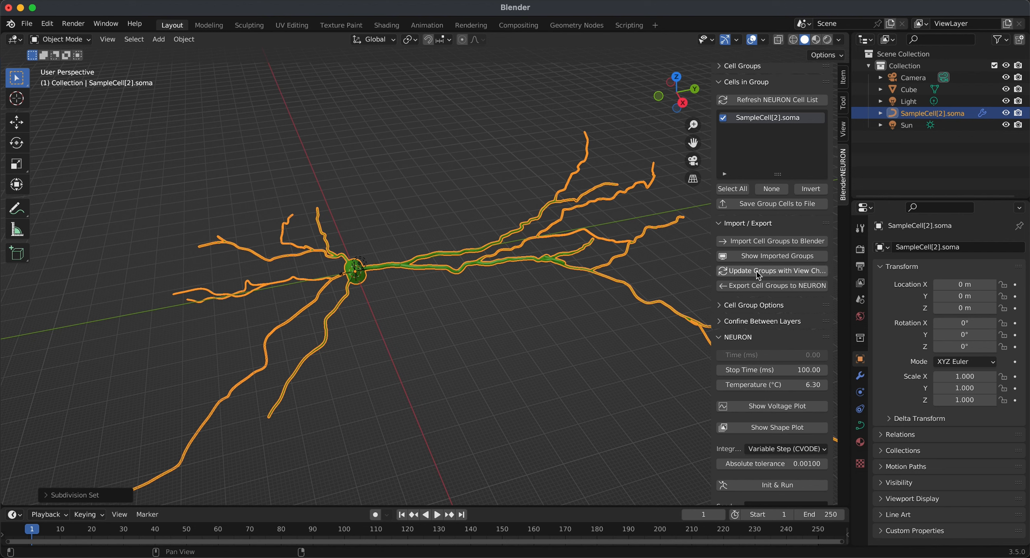
drag(713, 277, 698, 280)
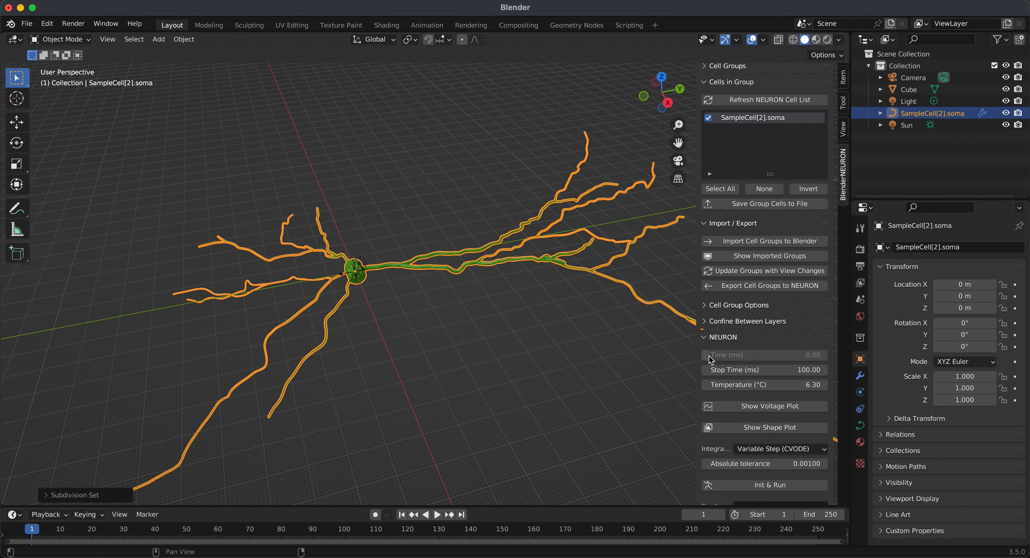
click(741, 425)
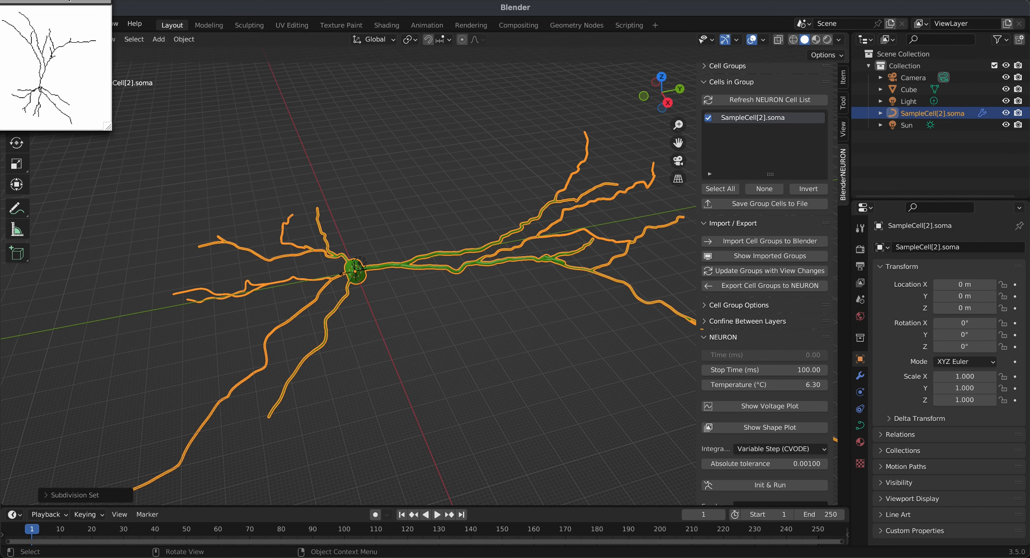
Step: Scale the neuron along the global X axis to about 0.497
click(381, 268)
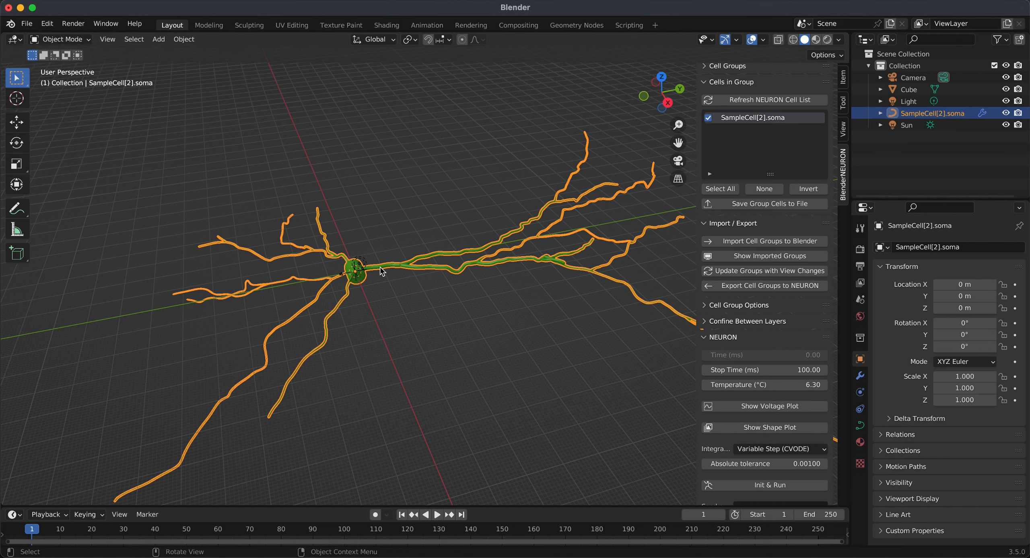
key(s)
key(x)
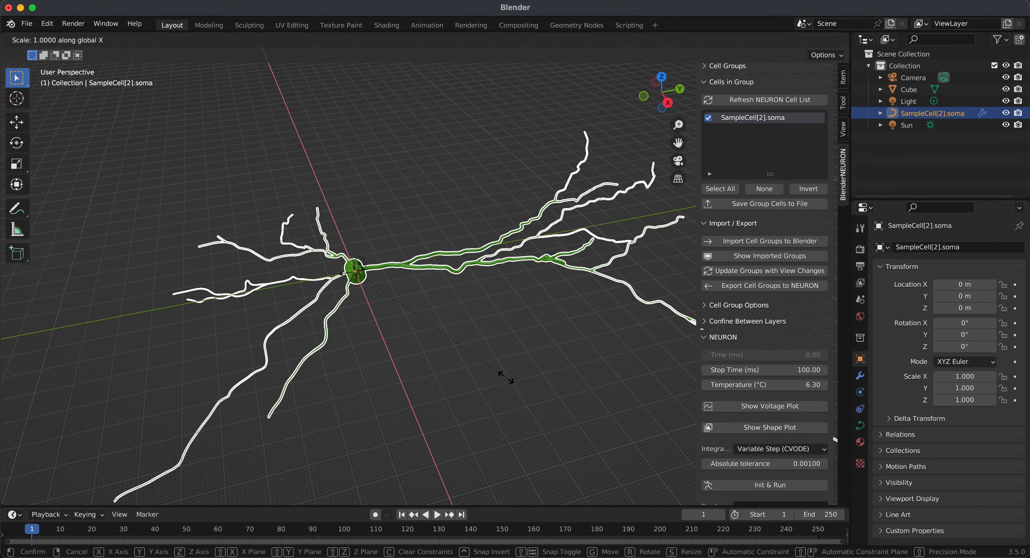
click(434, 317)
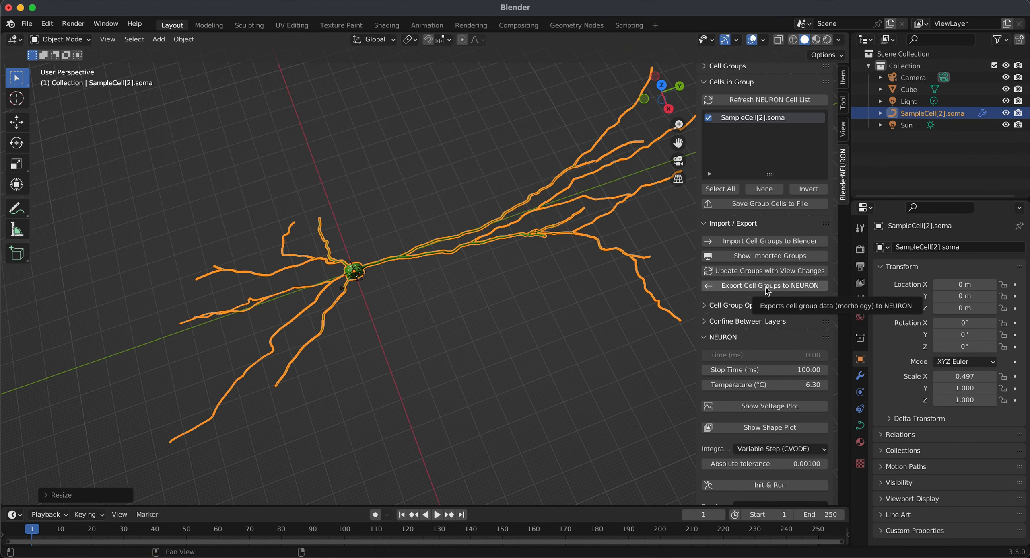
Step: Export the rescaled cell group to NEURON and show its shape plot
click(755, 428)
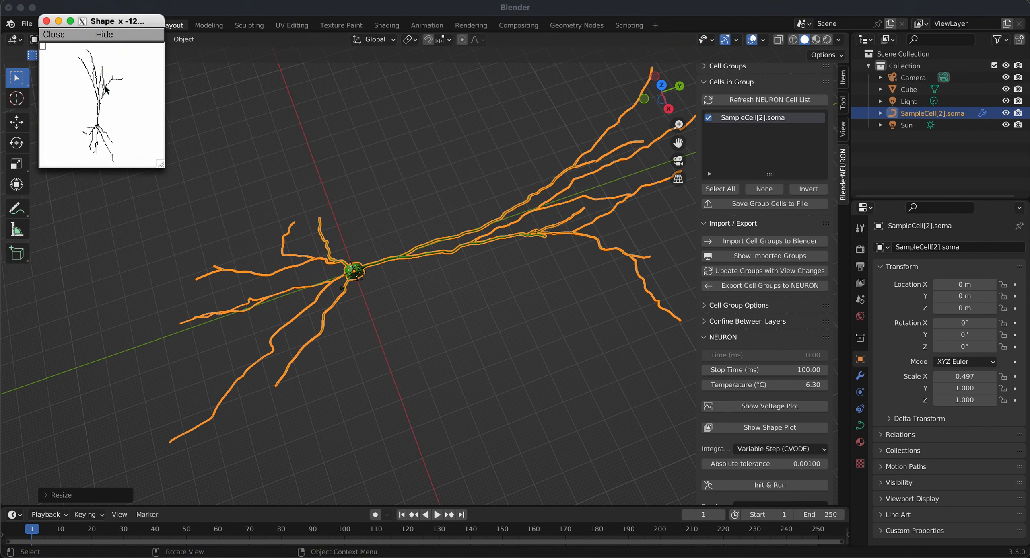
click(338, 297)
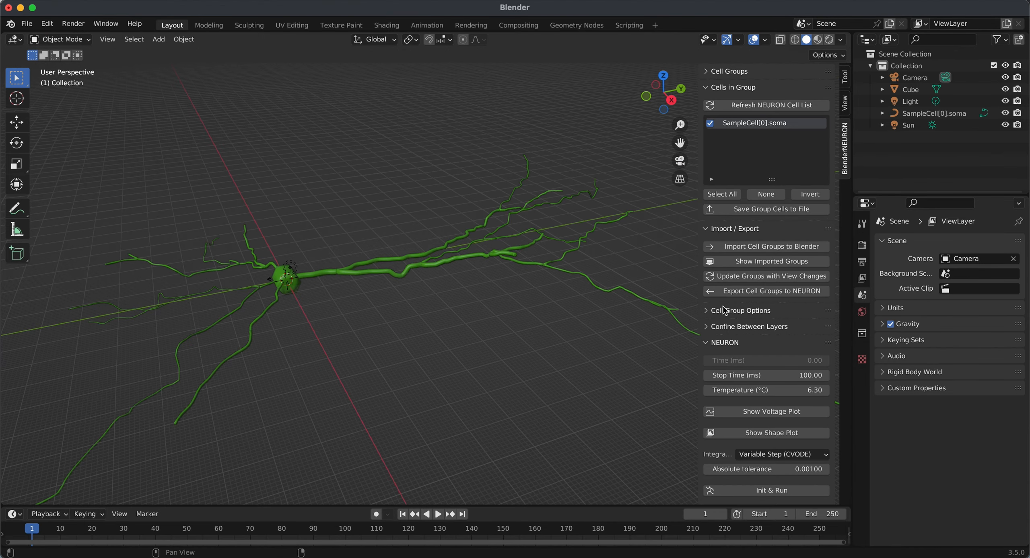
Step: Set the cell group's Interact with Each option to Section and re-import the group into Blender
click(736, 319)
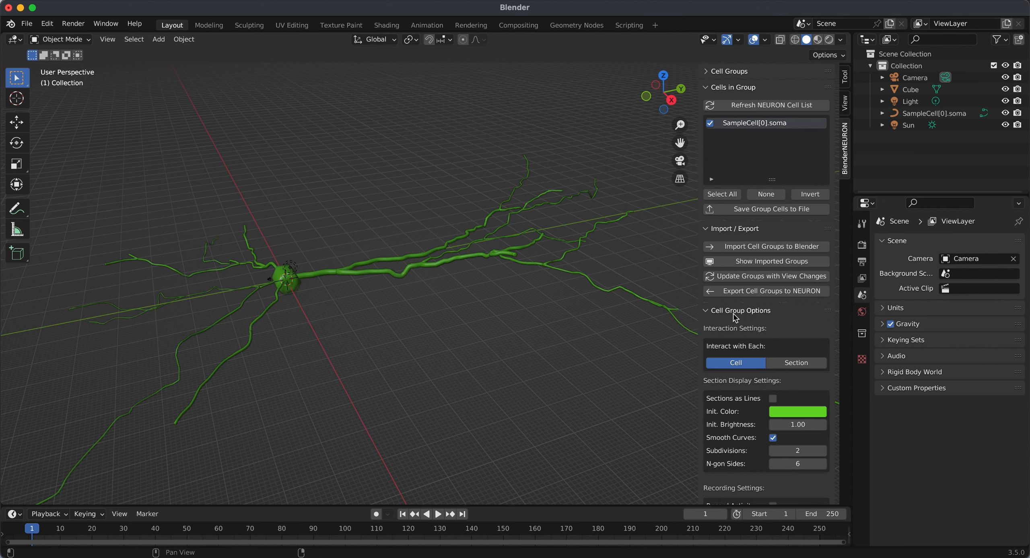
click(789, 365)
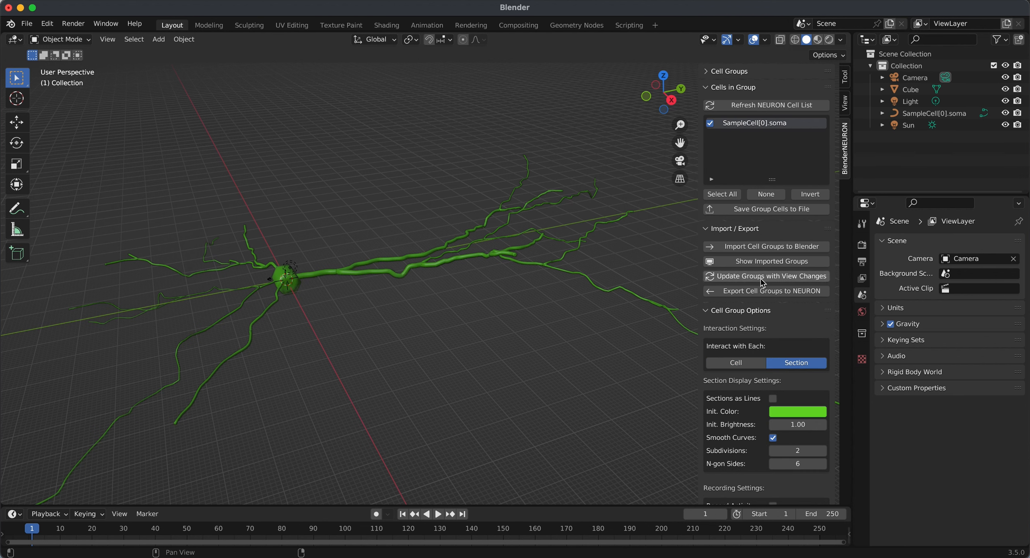
click(758, 247)
Step: Select the apical dendrite section that adjoins the soma
scroll(419, 241, up, 5)
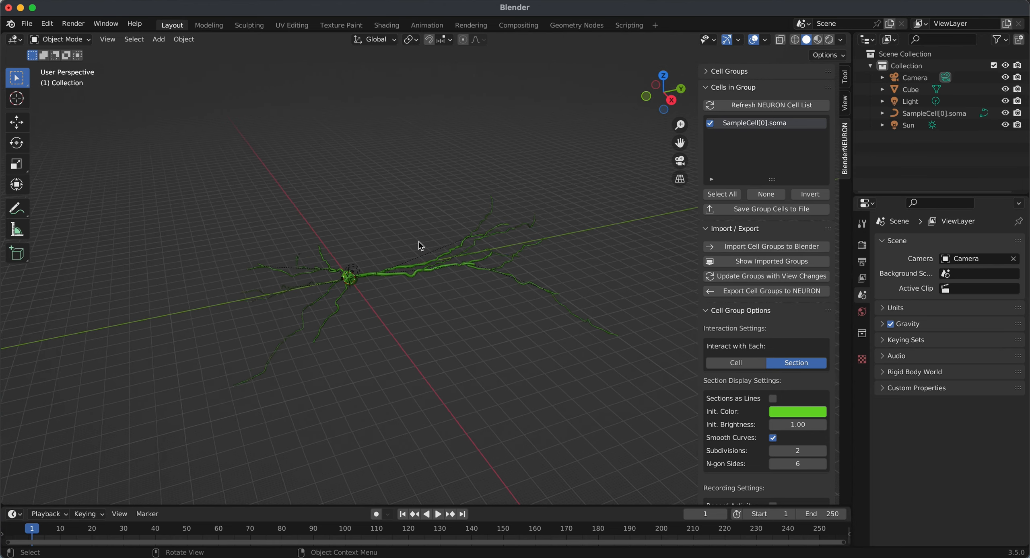
click(385, 272)
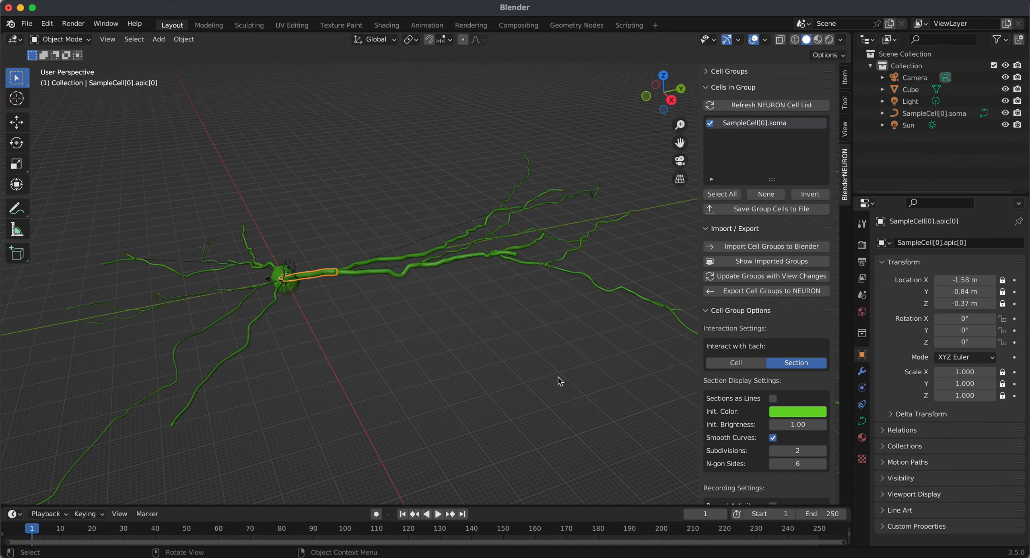
Step: Rotate the apical section at the soma by about 1°, then in top view rotate its right-hand branch to about -35.5° around Z
key(r)
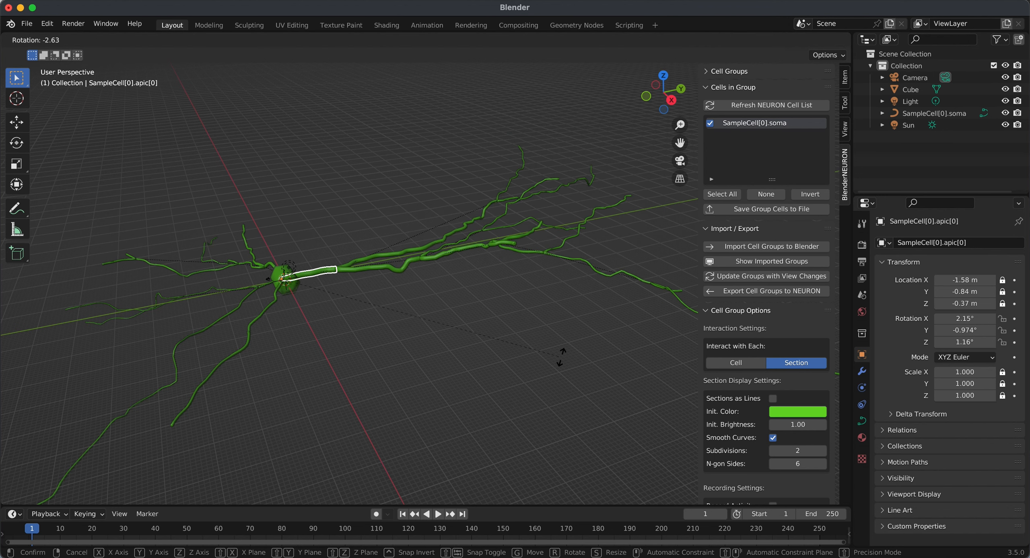
click(560, 367)
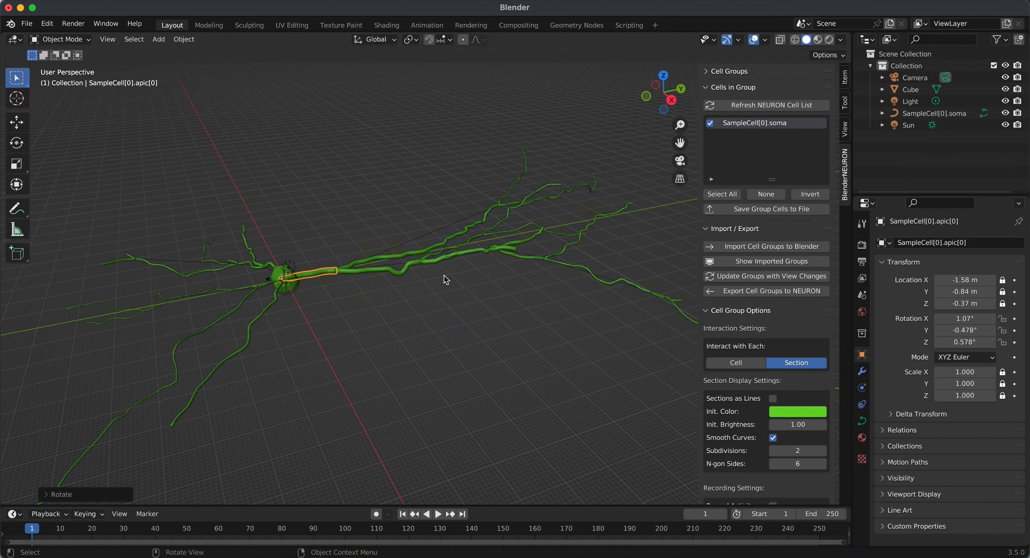
click(664, 79)
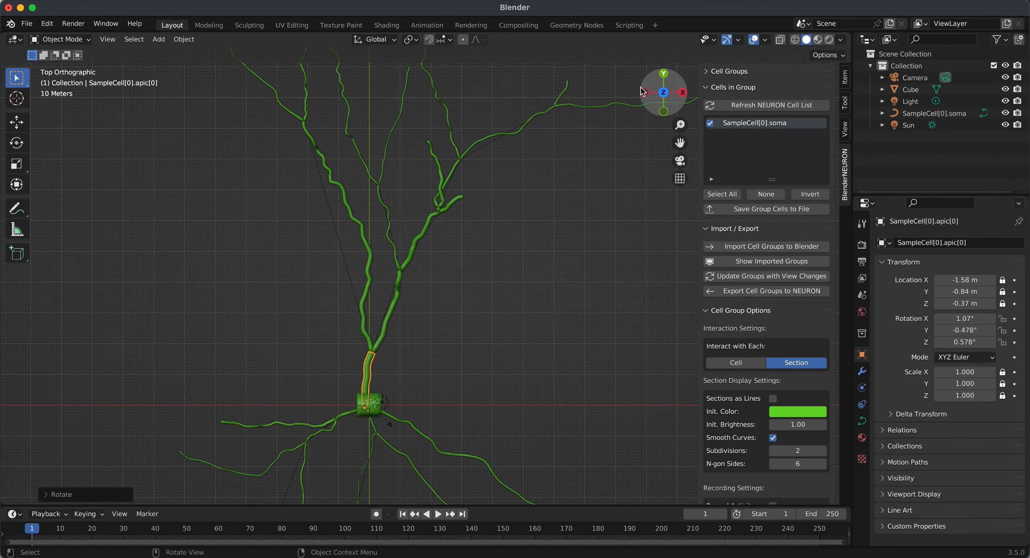
click(407, 292)
key(r)
click(447, 324)
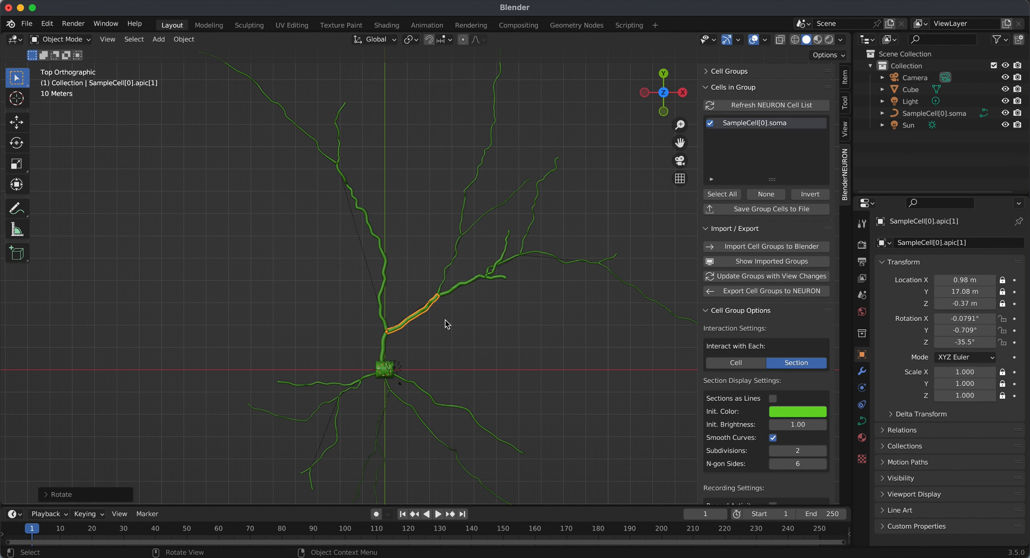
Step: Rotate the left apical branch to about 44° around Z and the thick outer section of the right branch to about -24.9°
click(384, 303)
key(r)
click(426, 289)
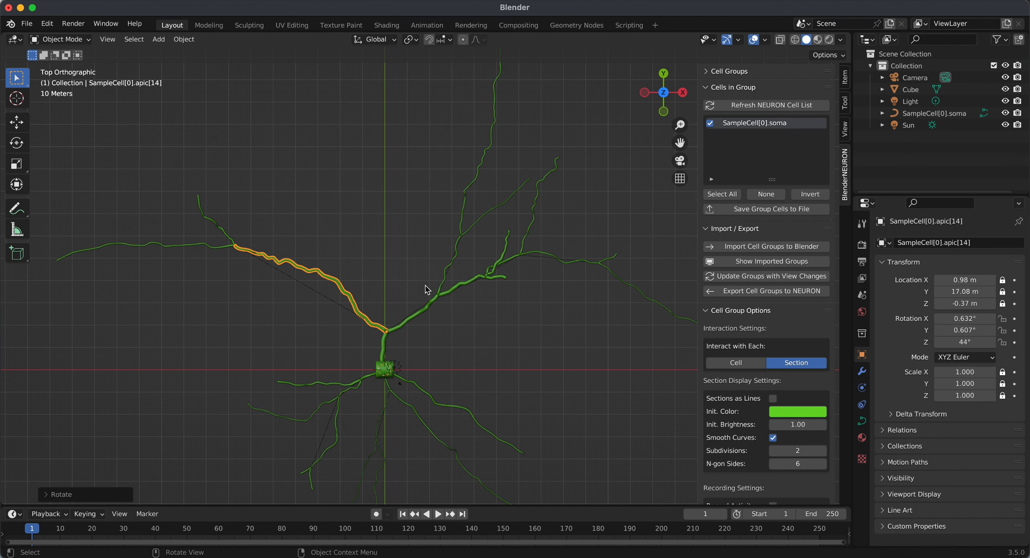
click(465, 287)
key(r)
click(486, 304)
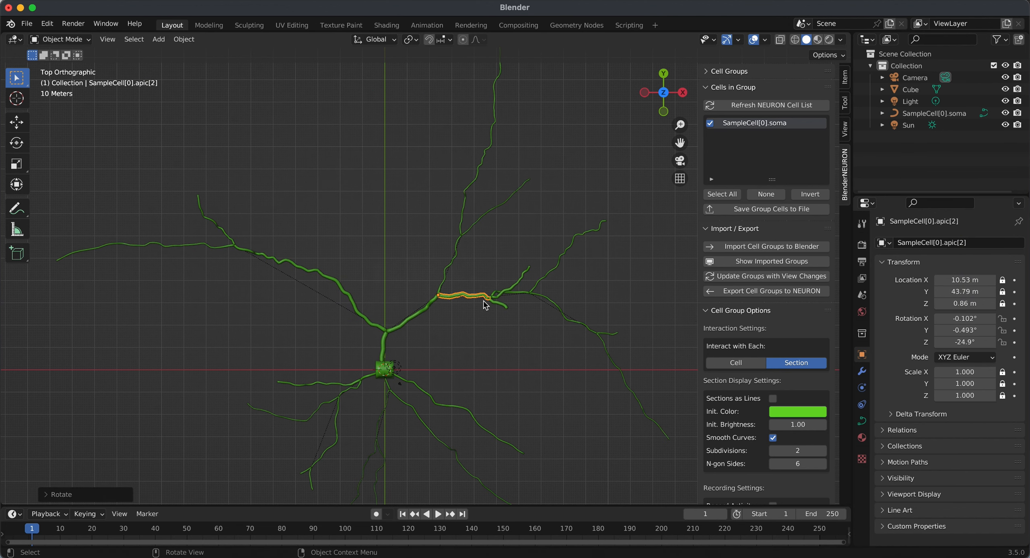
Step: Rotate the basal dendrite section on the soma's left side to about -8.15° around Z
click(371, 382)
key(r)
click(440, 389)
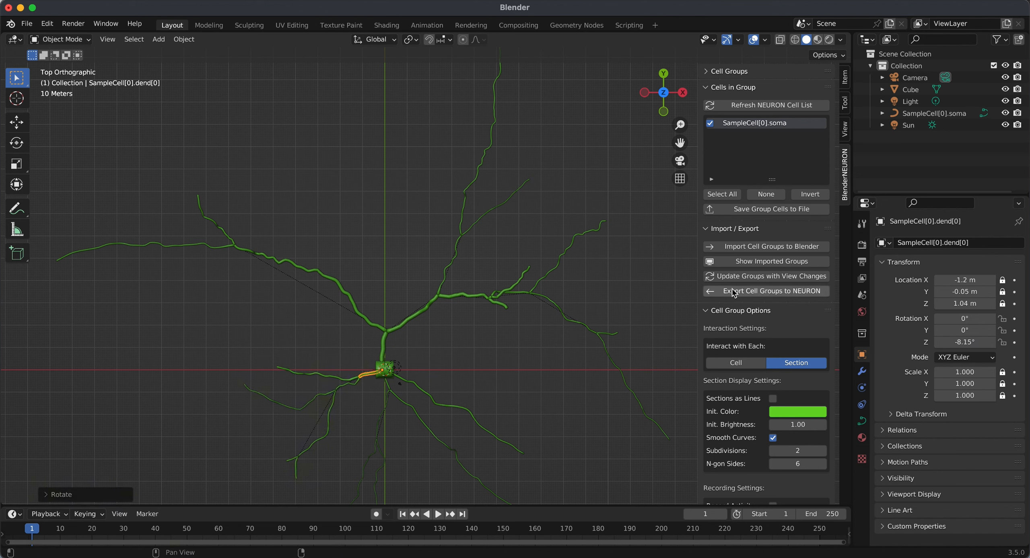
Step: Export the cell group with its rotated sections to NEURON and show the shape plot
scroll(734, 294, down, 12)
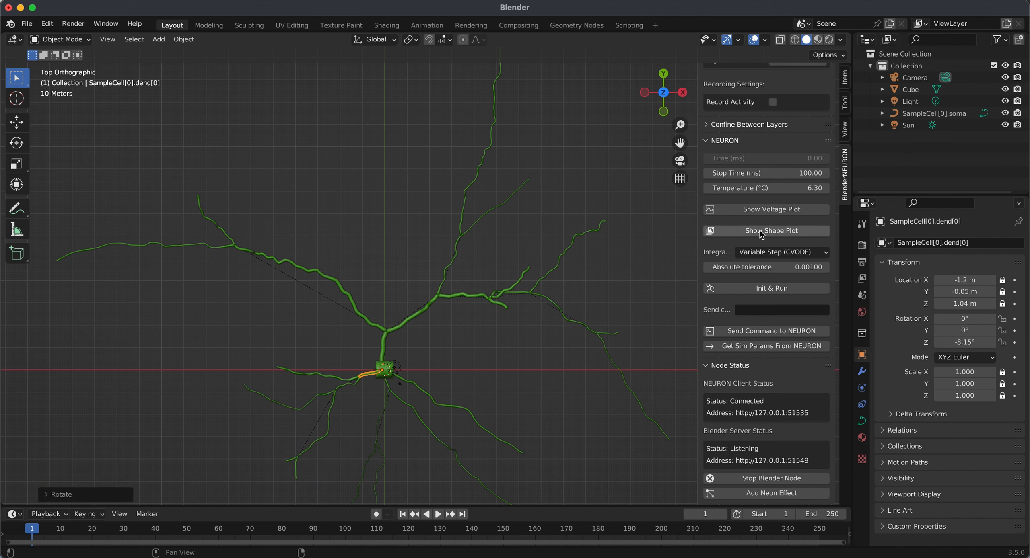
click(761, 231)
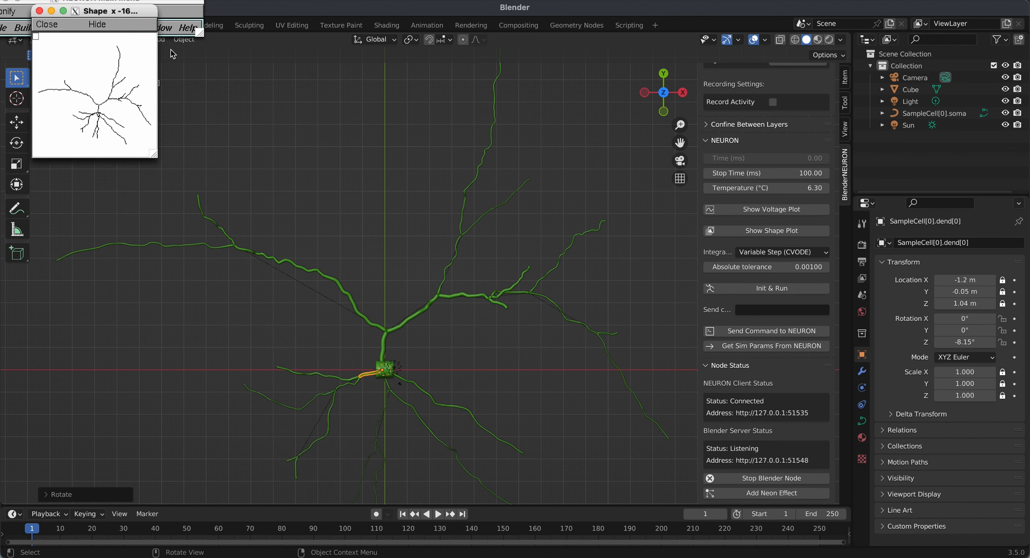
click(247, 120)
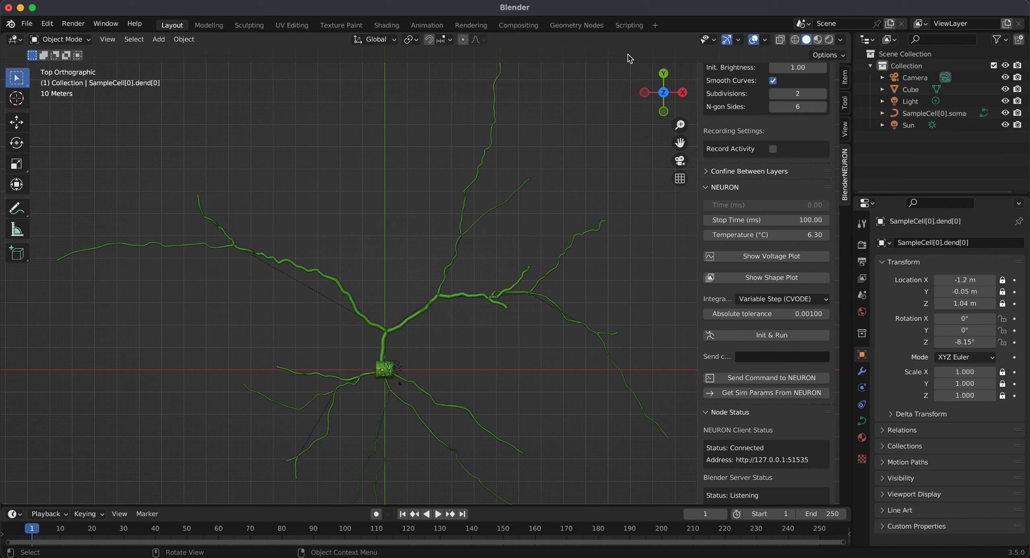
Step: Look at the text editor in the Scripting workspace and return to the Layout workspace
click(629, 25)
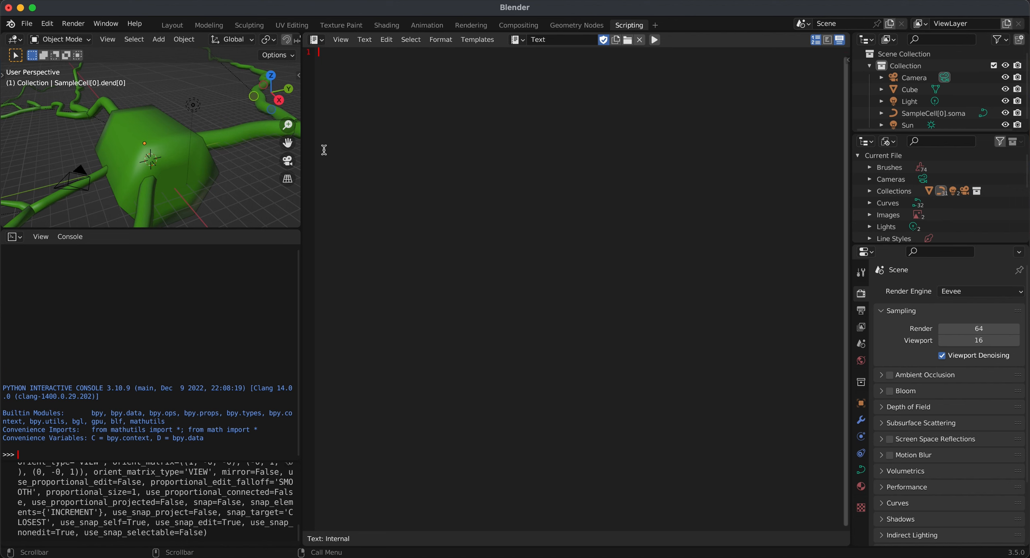
click(176, 26)
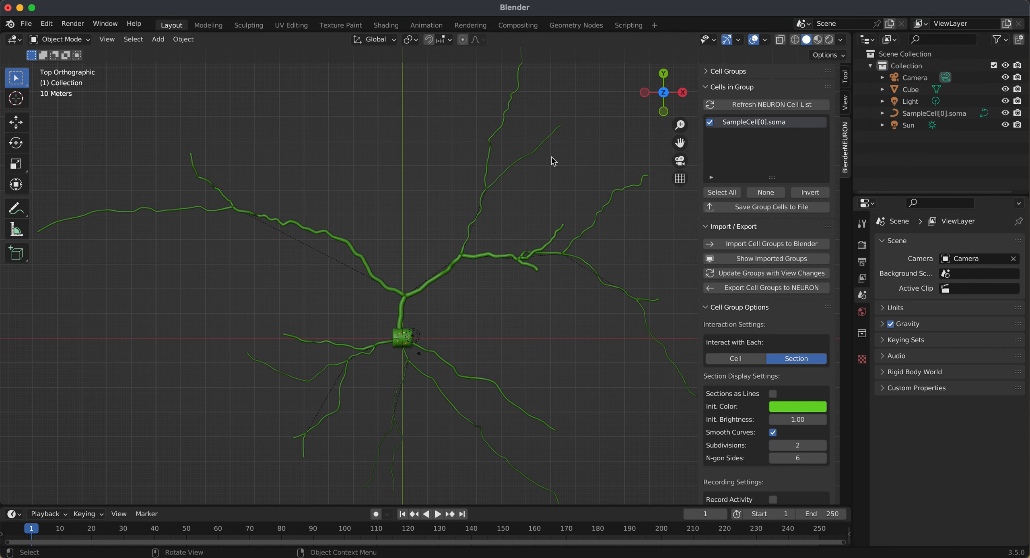
Step: Select the distal apical section apic[10] at the end of the right branch and enter Edit Mode on its curve
scroll(551, 156, right, 3)
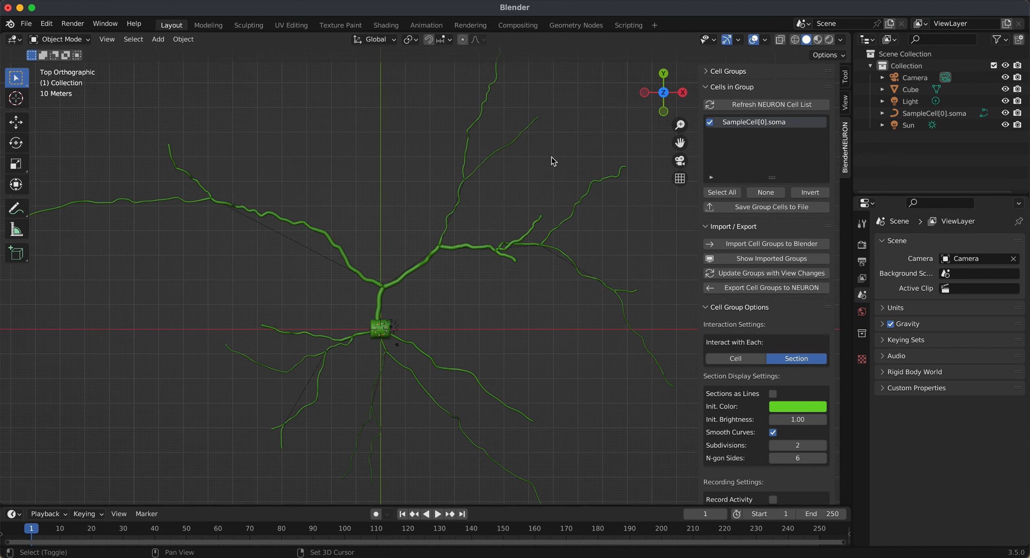
click(630, 338)
scroll(630, 337, right, 5)
scroll(630, 337, down, 3)
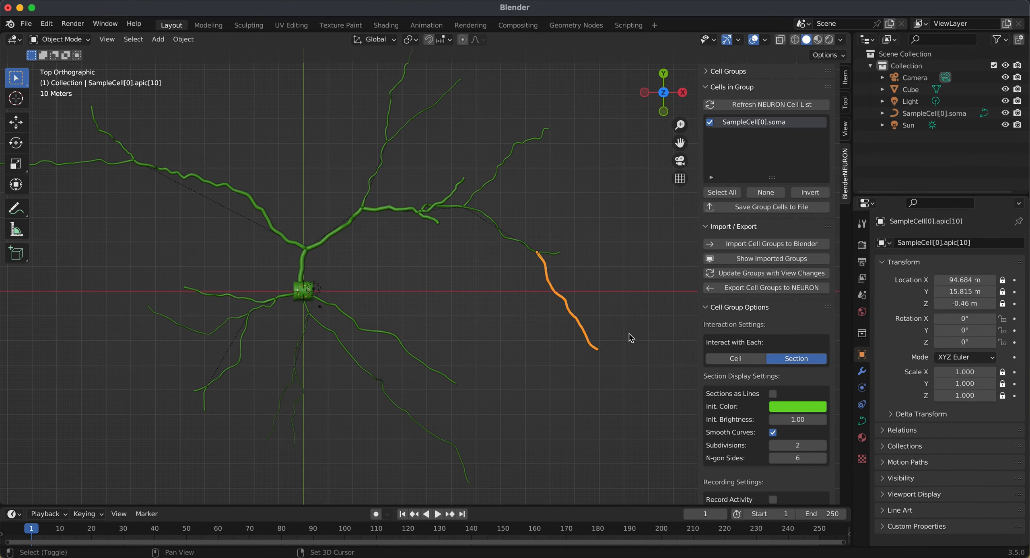
key(Tab)
Step: Move a control point in the upper part of the section to about X 3.07 m, Y -9.05 m in local coordinates
scroll(629, 334, up, 3)
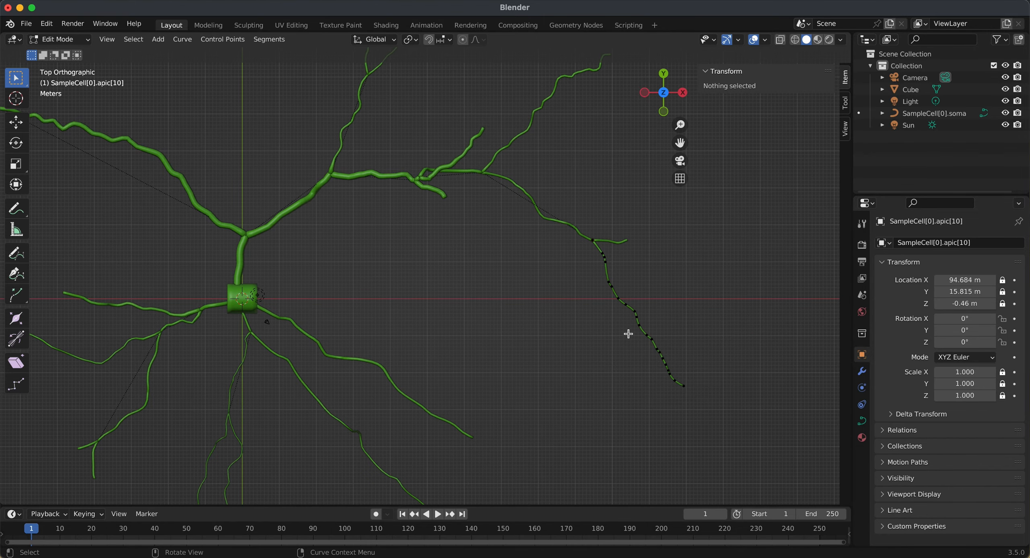
shift+scroll(628, 334, right, 4)
scroll(629, 334, down, 1)
scroll(628, 334, up, 2)
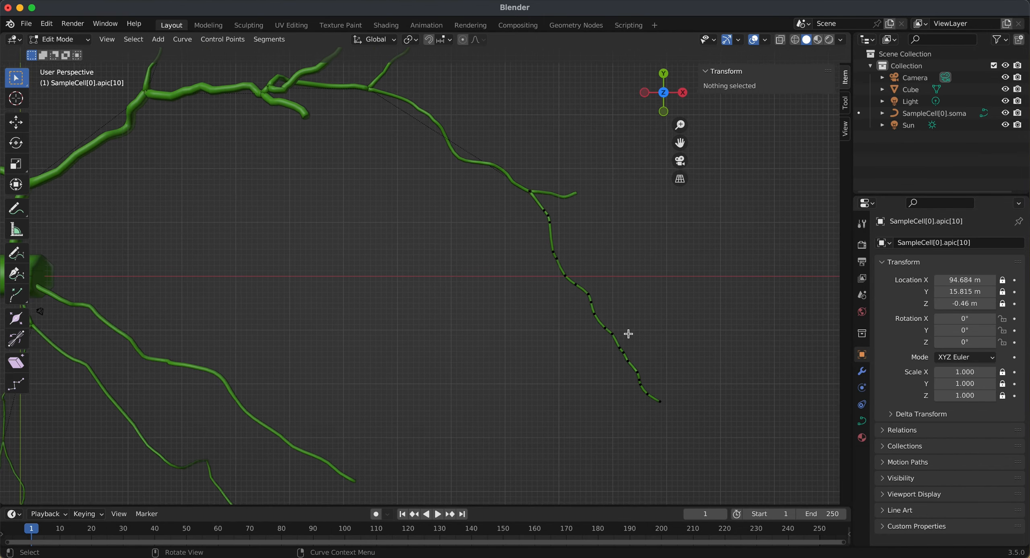
shift+scroll(629, 334, right, 3)
scroll(628, 334, up, 2)
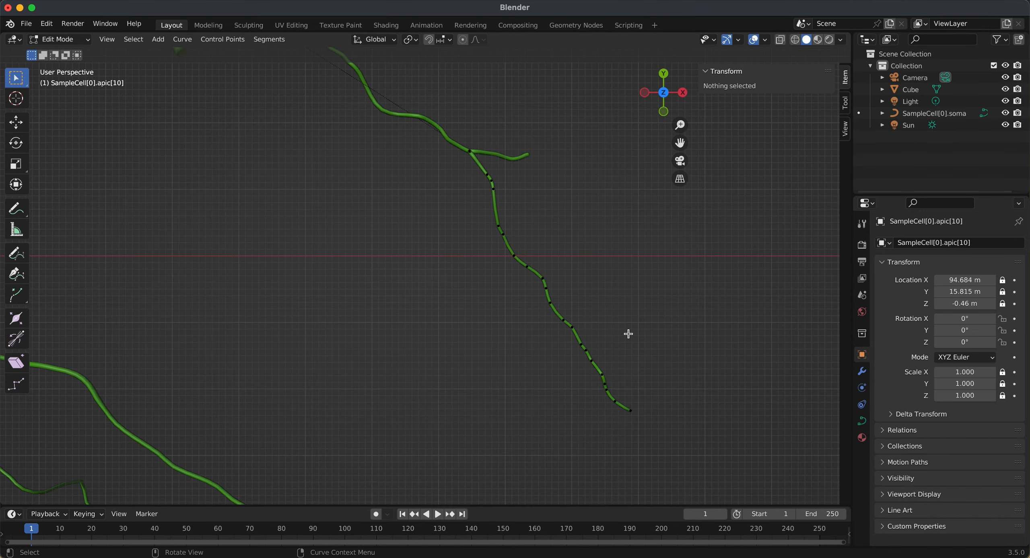
drag(532, 238, 503, 204)
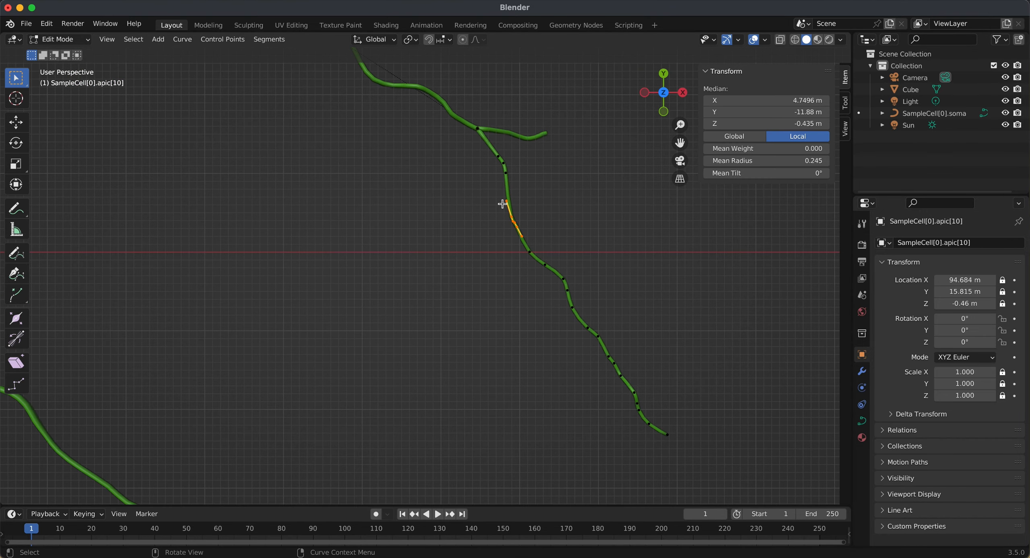
key(g)
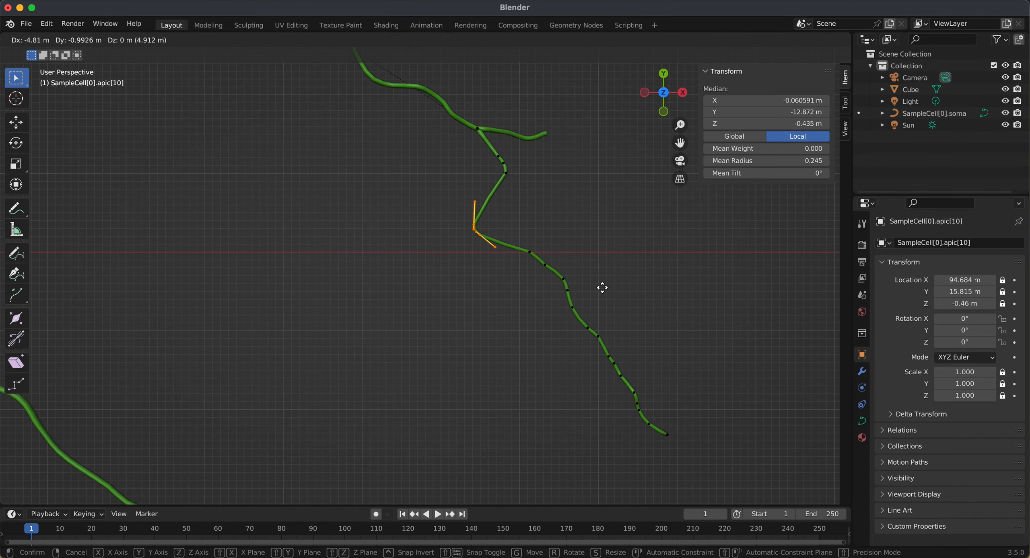
click(625, 265)
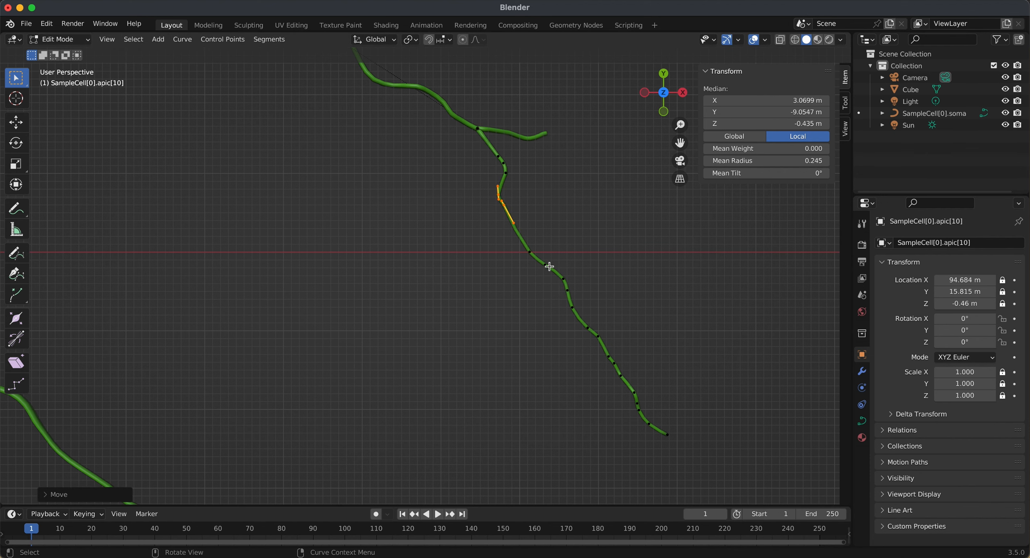
Step: Move a control point near the section's middle outward to about X 14.06 m, Y -19.90 m in local coordinates
drag(577, 268, 552, 296)
key(g)
click(598, 294)
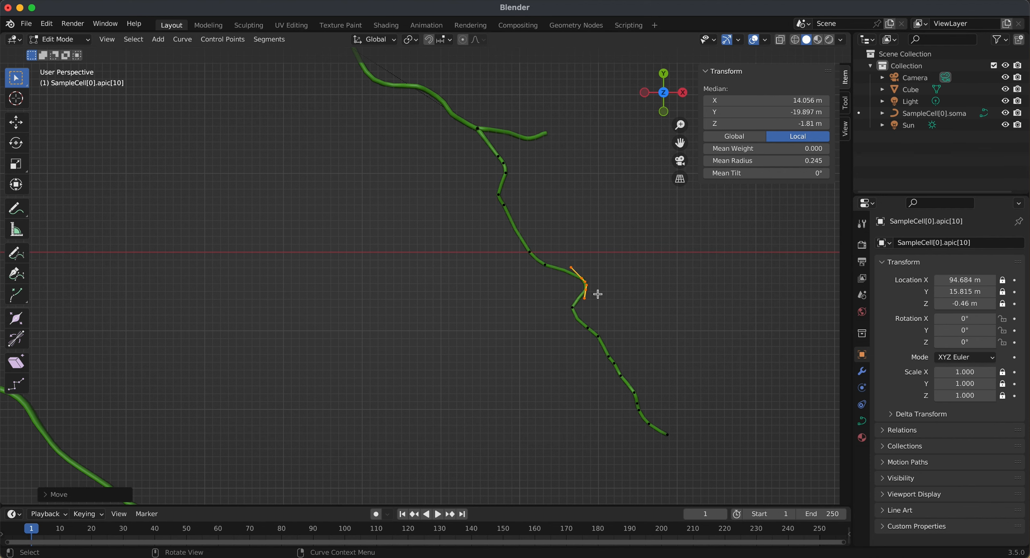
Step: Extrude two new points from the section's outer end, extending the tip to about X 35.32 m, Y -43.09 m in local coordinates
shift+scroll(665, 429, down, 3)
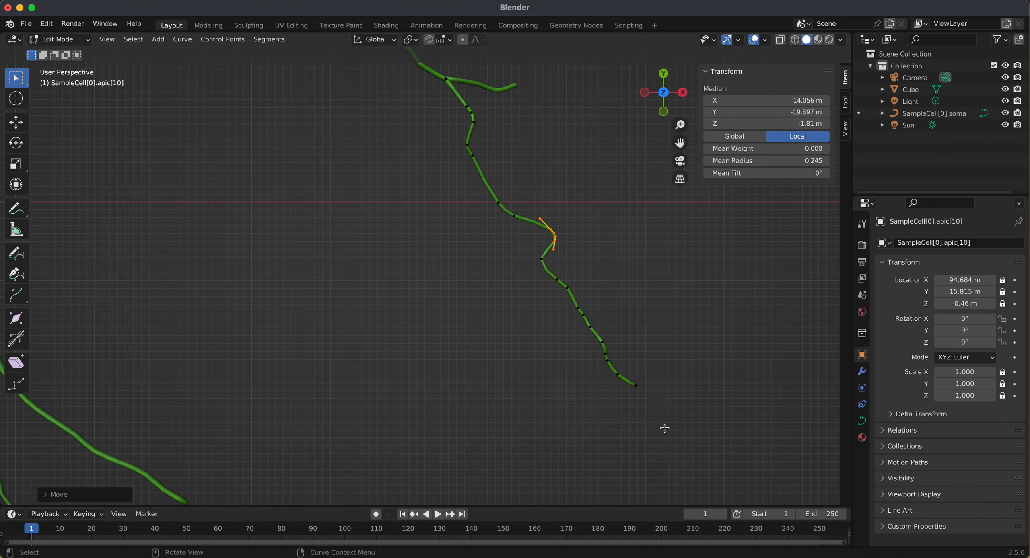
drag(633, 377, 643, 397)
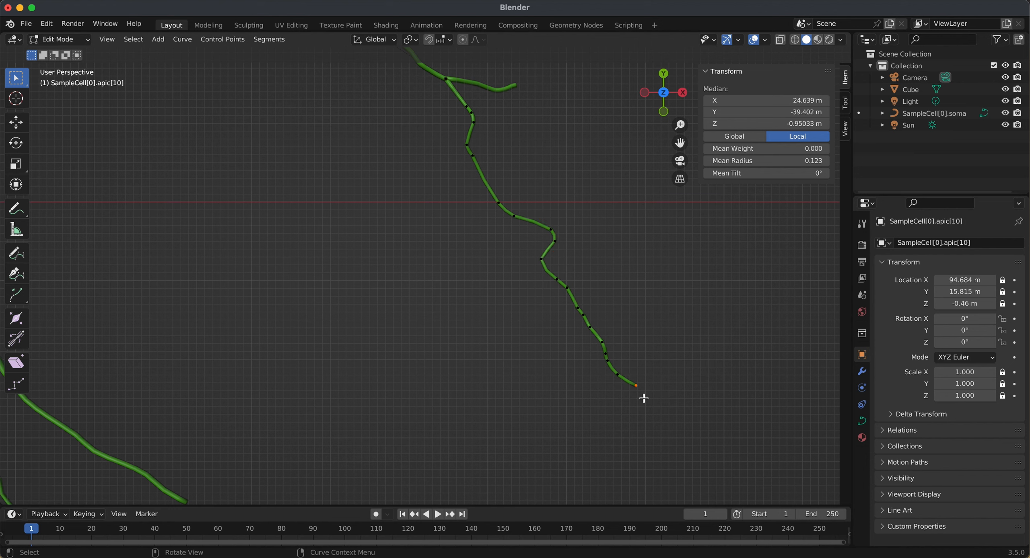
key(g)
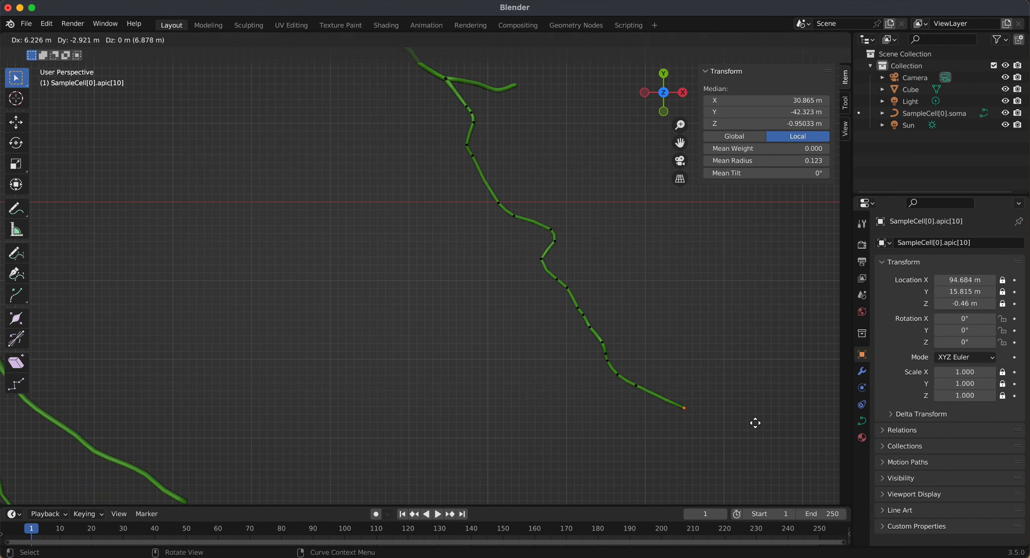
click(749, 429)
key(e)
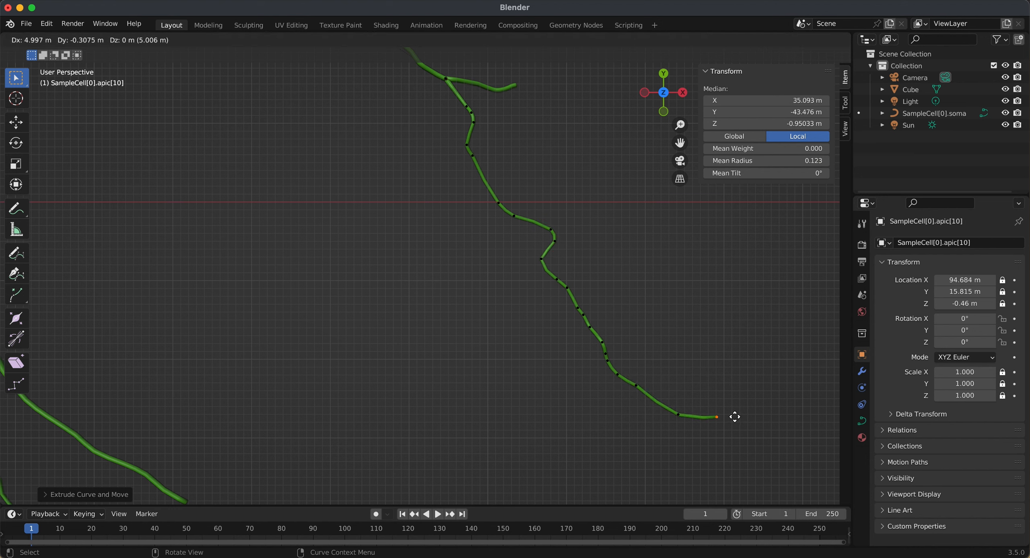
click(736, 414)
Step: Delete the control points at the section's outer tip and return to Object Mode
scroll(754, 386, down, 1)
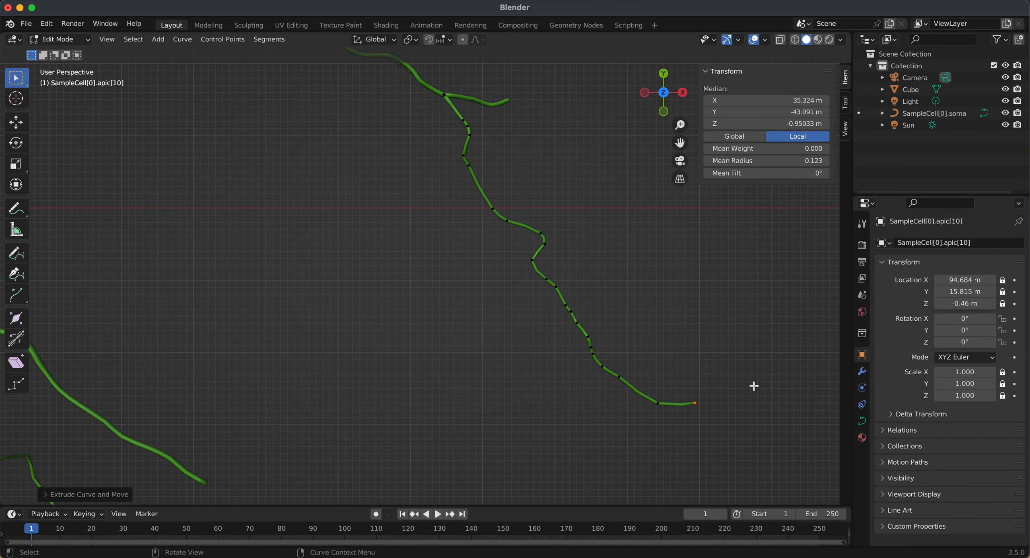
shift+scroll(754, 386, up, 2)
drag(729, 461, 604, 409)
key(x)
click(604, 409)
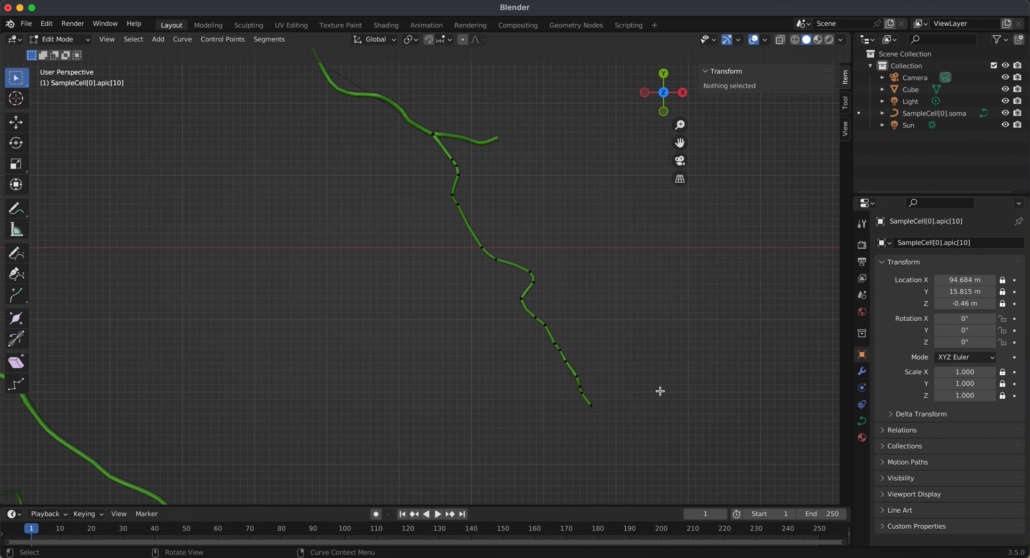
scroll(659, 391, down, 3)
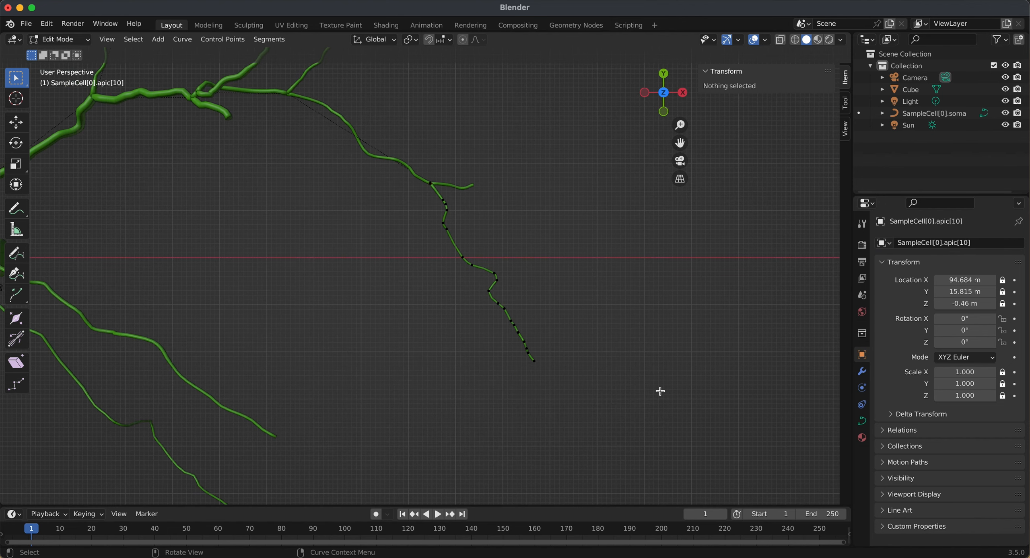
key(Tab)
scroll(610, 354, down, 2)
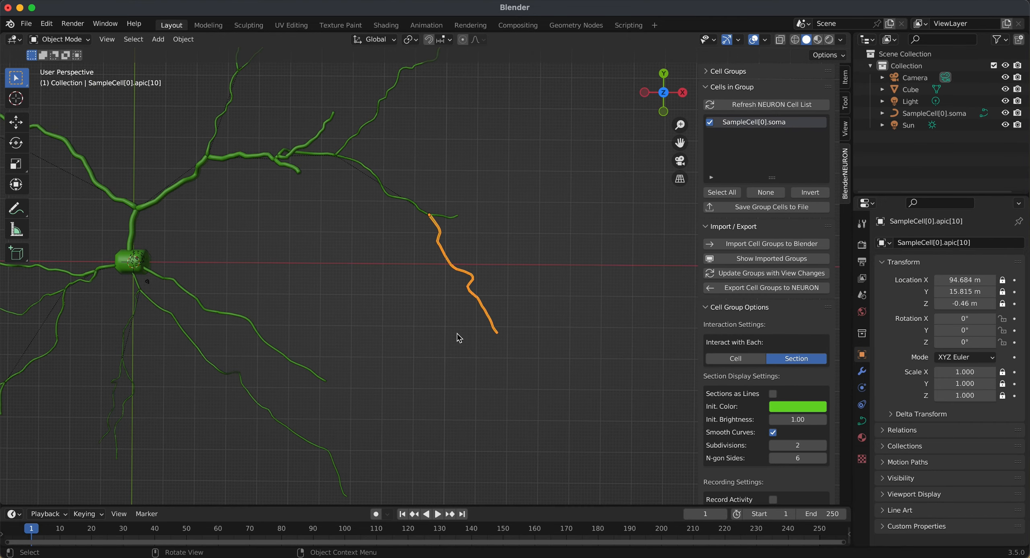
shift+scroll(457, 334, left, 3)
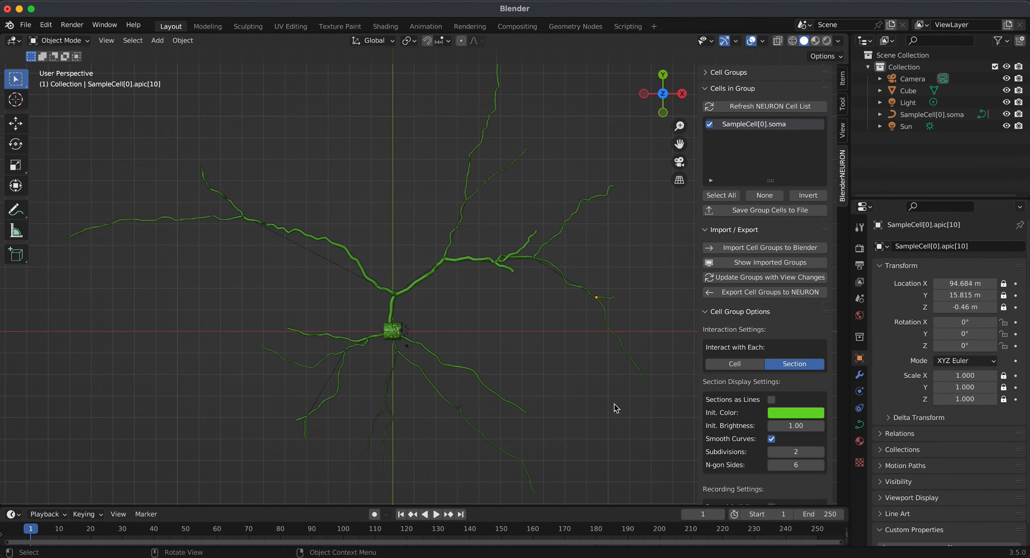